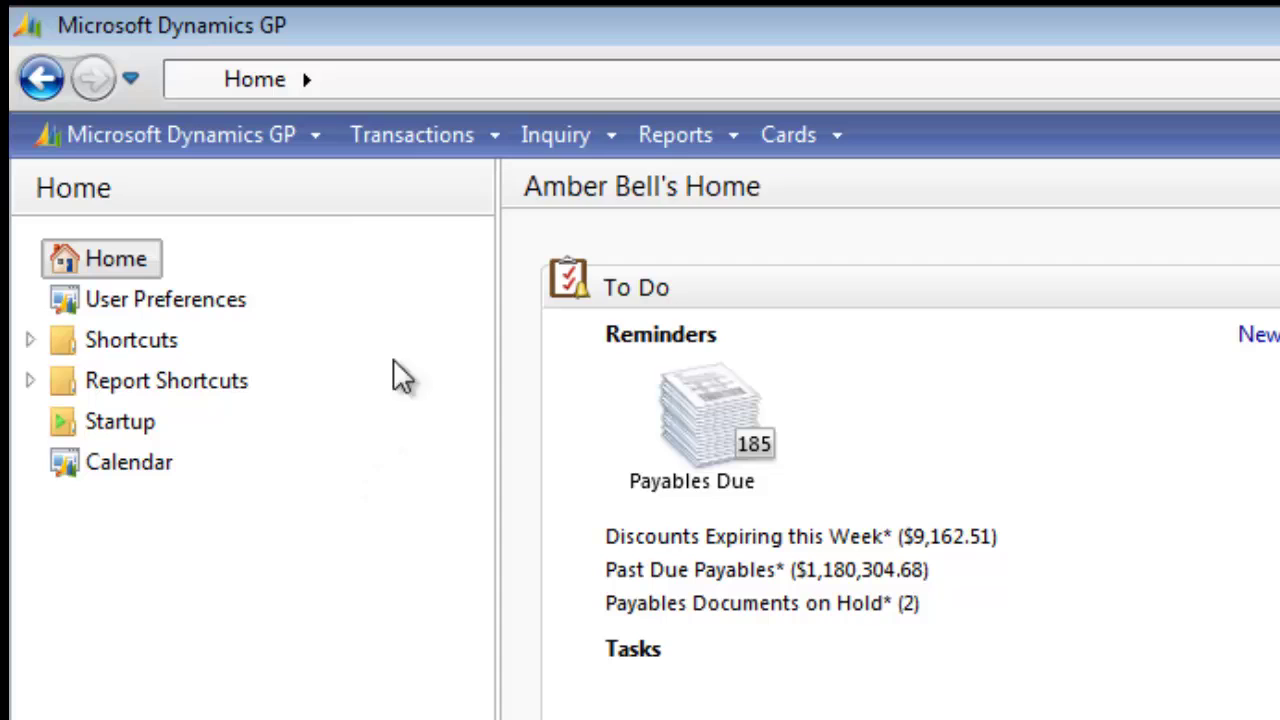
- Open Payables Transaction Inquiry - Vendor via Inquiry > Purchasing > Transaction by Vendor
{"action": "left_click", "coordinate": [557, 148]}
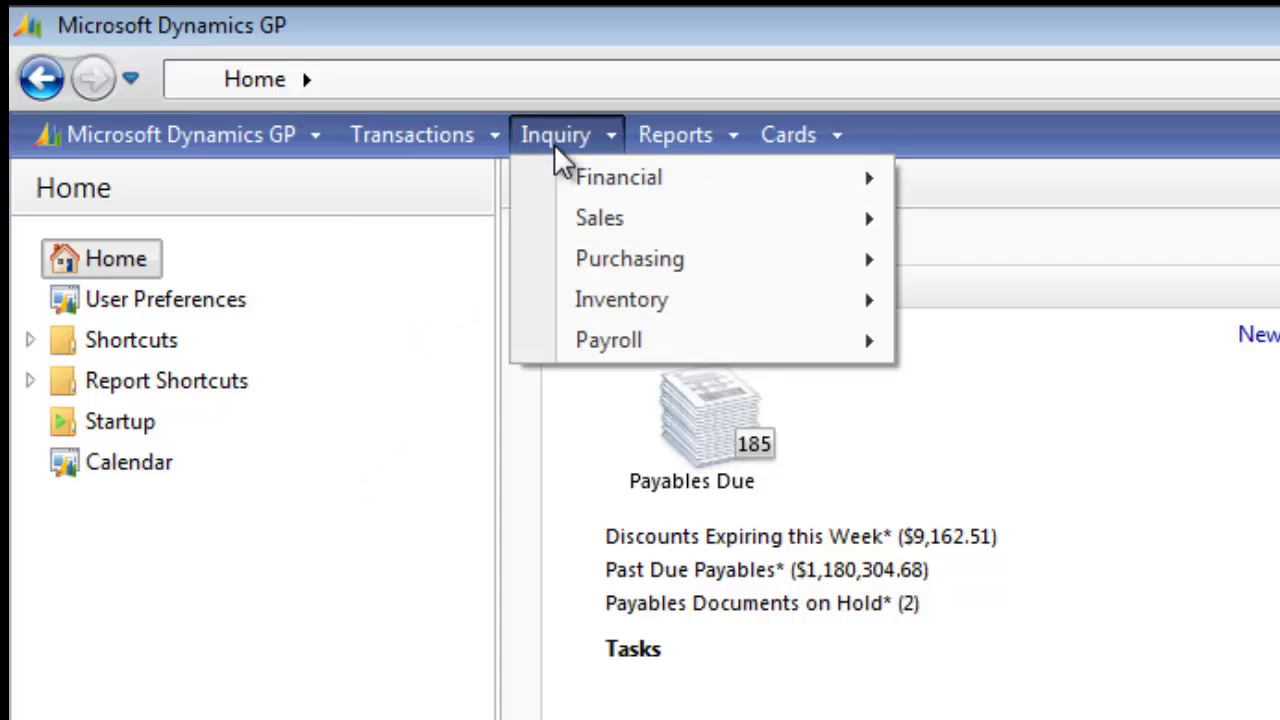
{"action": "mouse_move", "coordinate": [608, 272]}
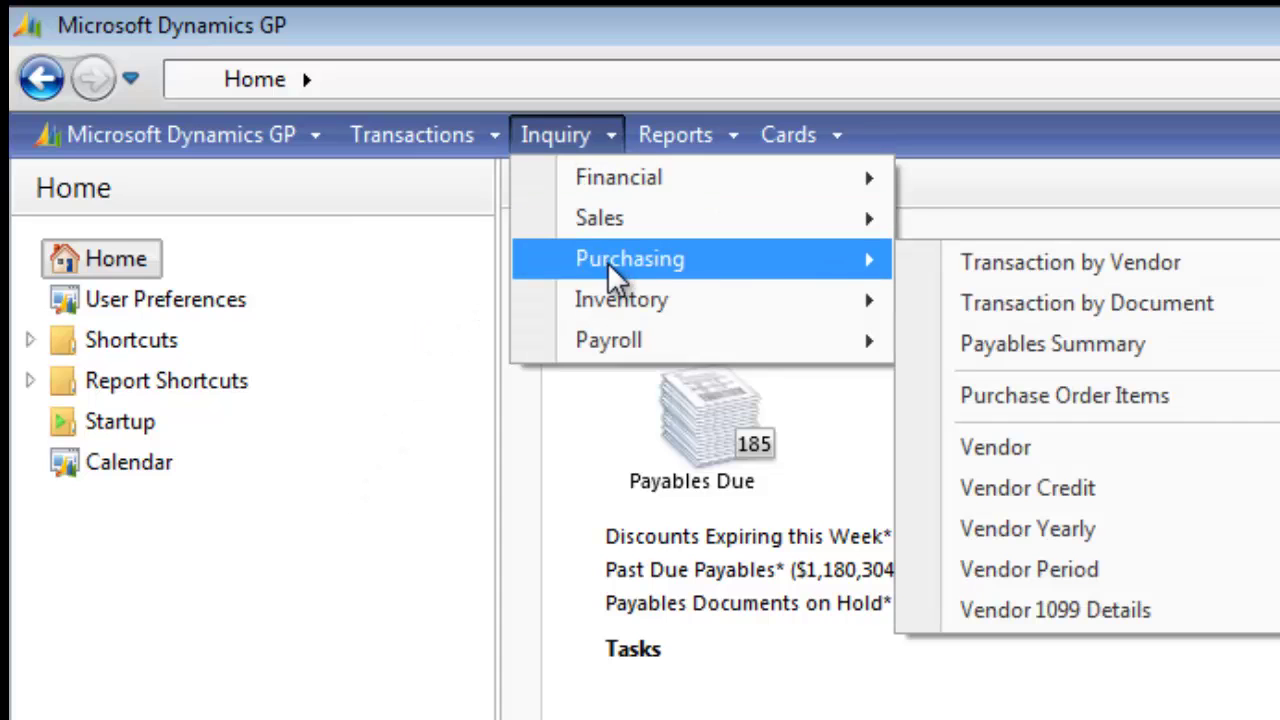
{"action": "left_click", "coordinate": [950, 258]}
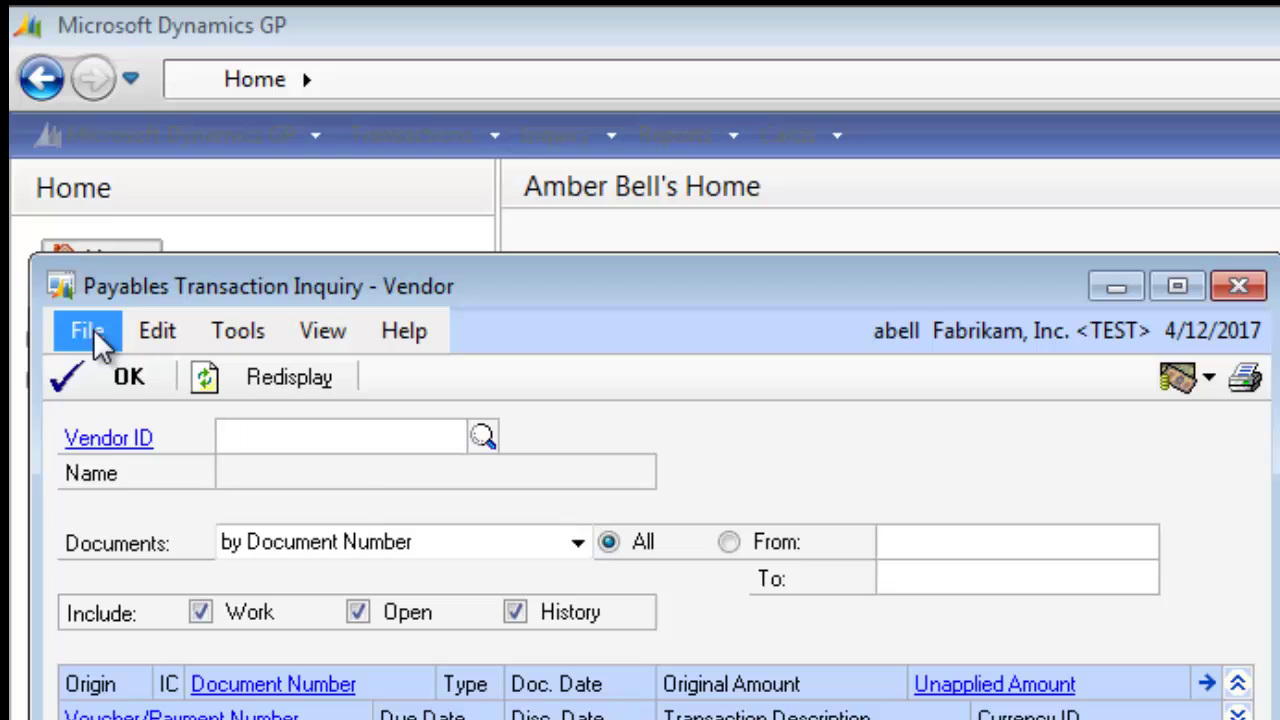
- Add the inquiry window to shortcuts, close it, and reopen it from the new shortcut
{"action": "left_click", "coordinate": [93, 328]}
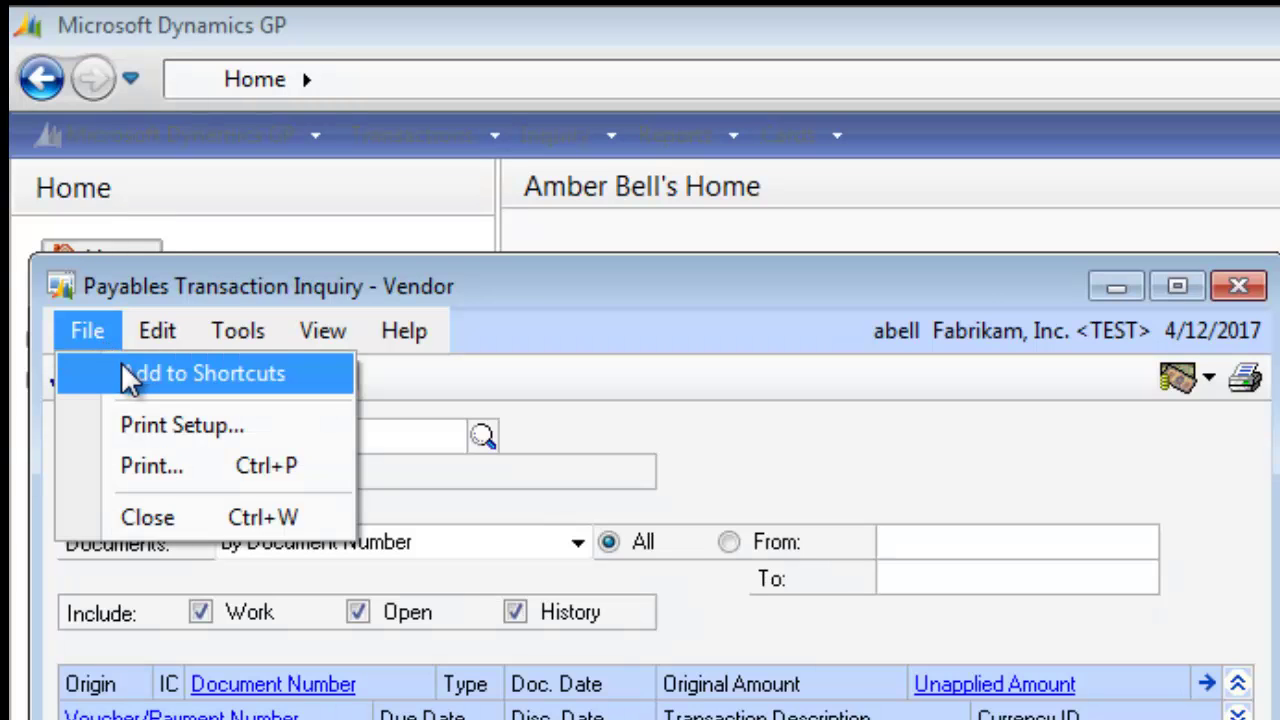
{"action": "left_click", "coordinate": [122, 368]}
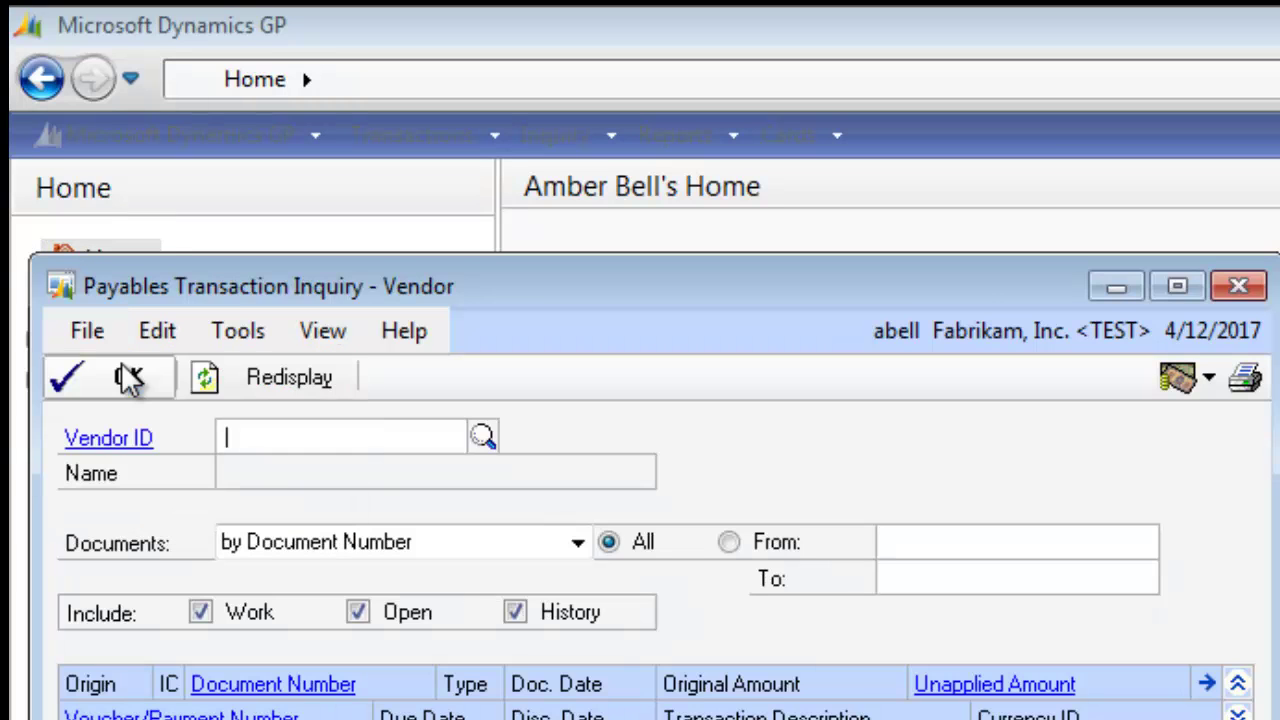
{"action": "left_click", "coordinate": [1266, 286]}
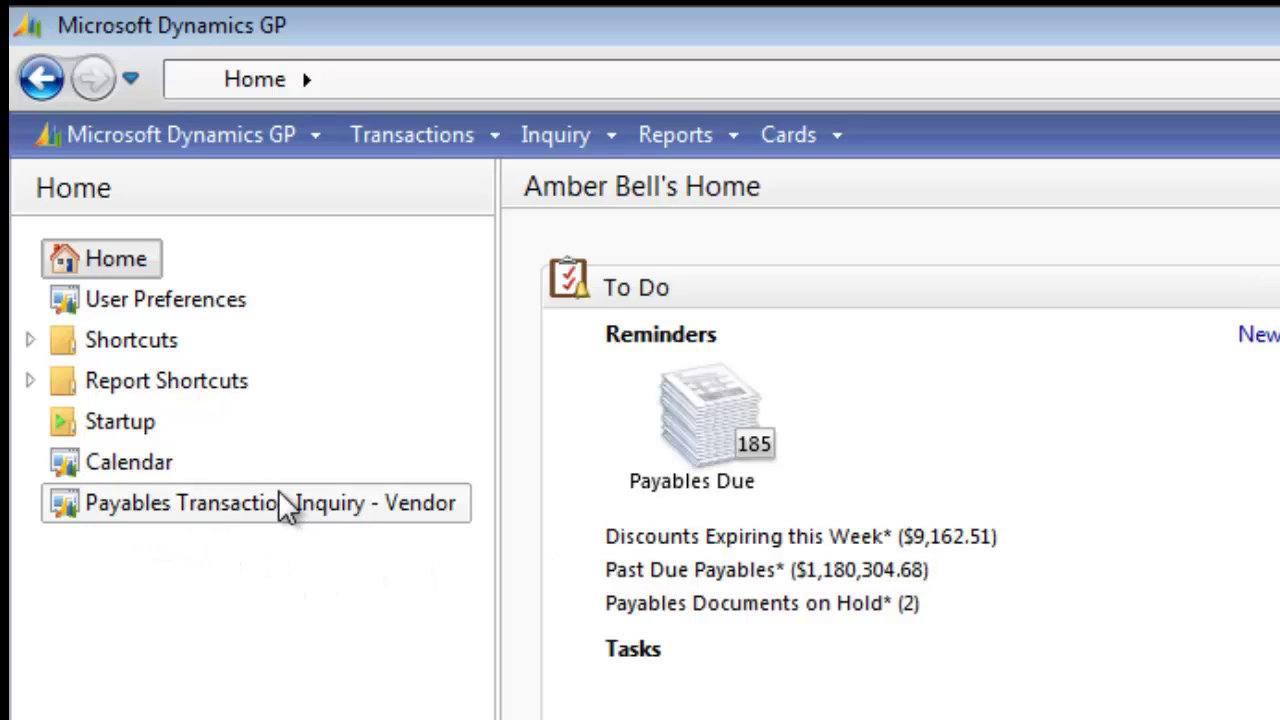
{"action": "left_click", "coordinate": [410, 505]}
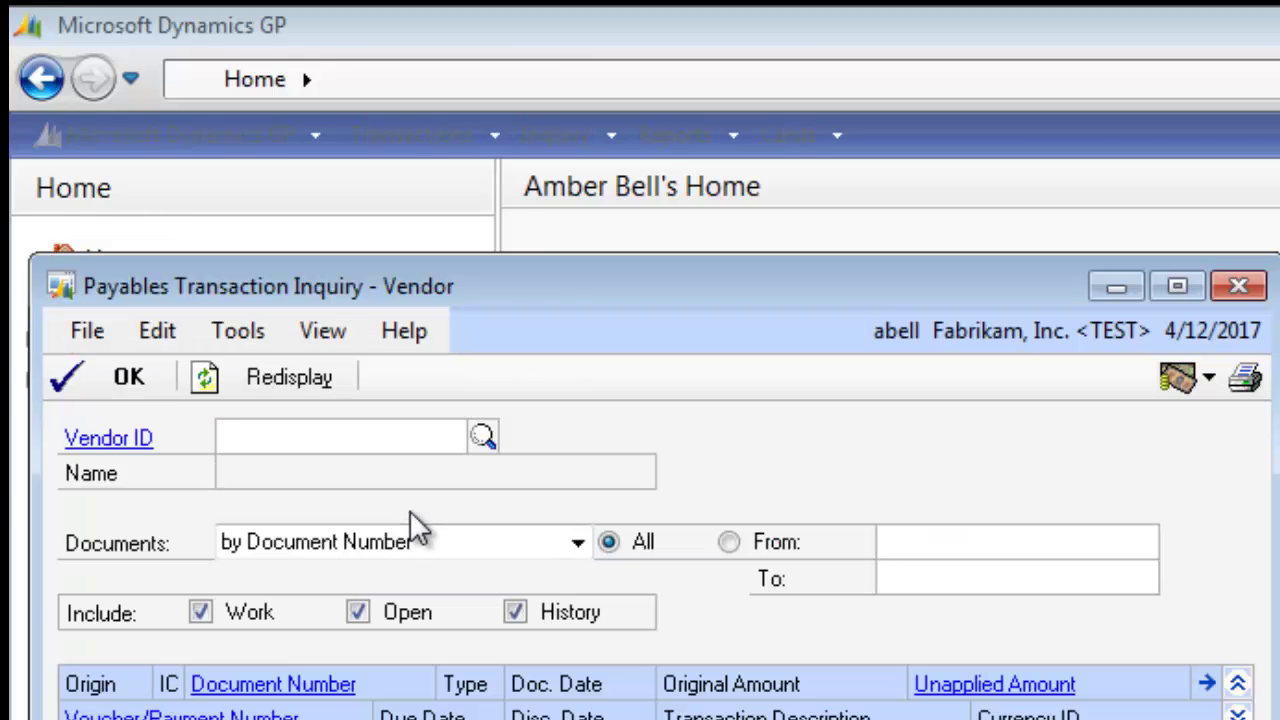
- Close the vendor inquiry and add Hold Payables Transactions to shortcuts via File > Add to Shortcuts
{"action": "left_click", "coordinate": [1237, 295]}
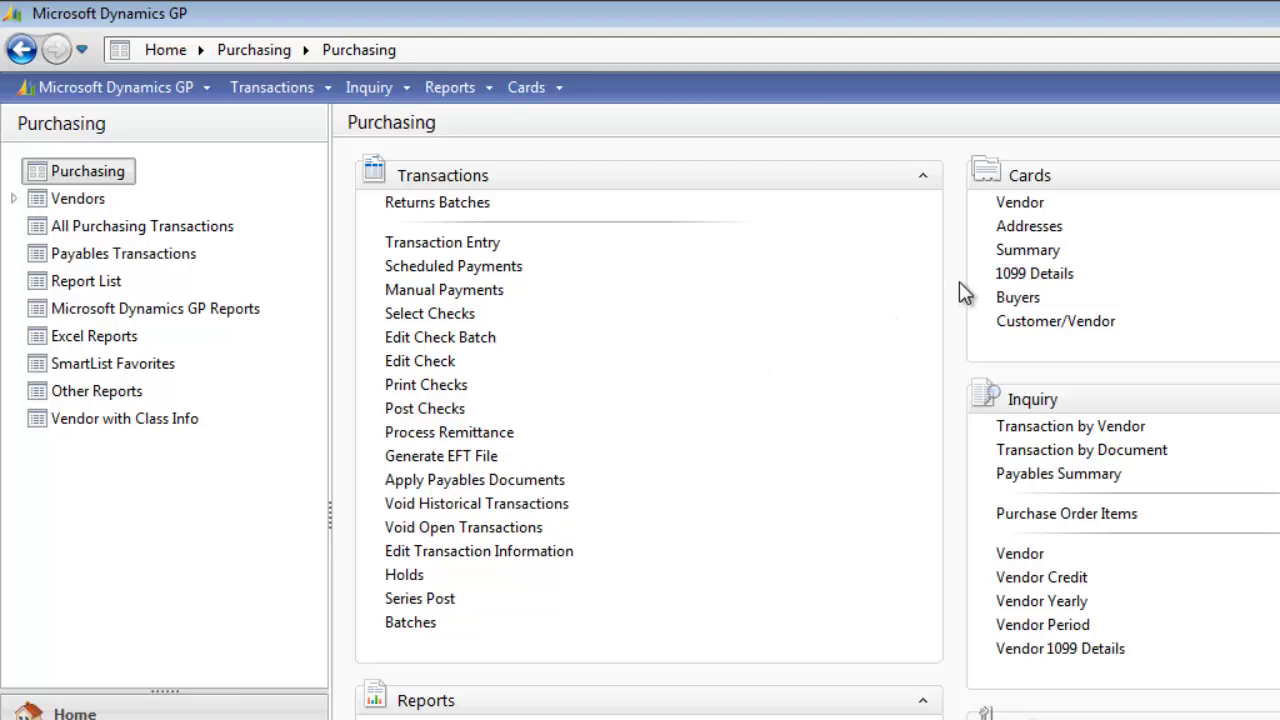
{"action": "left_click", "coordinate": [412, 575]}
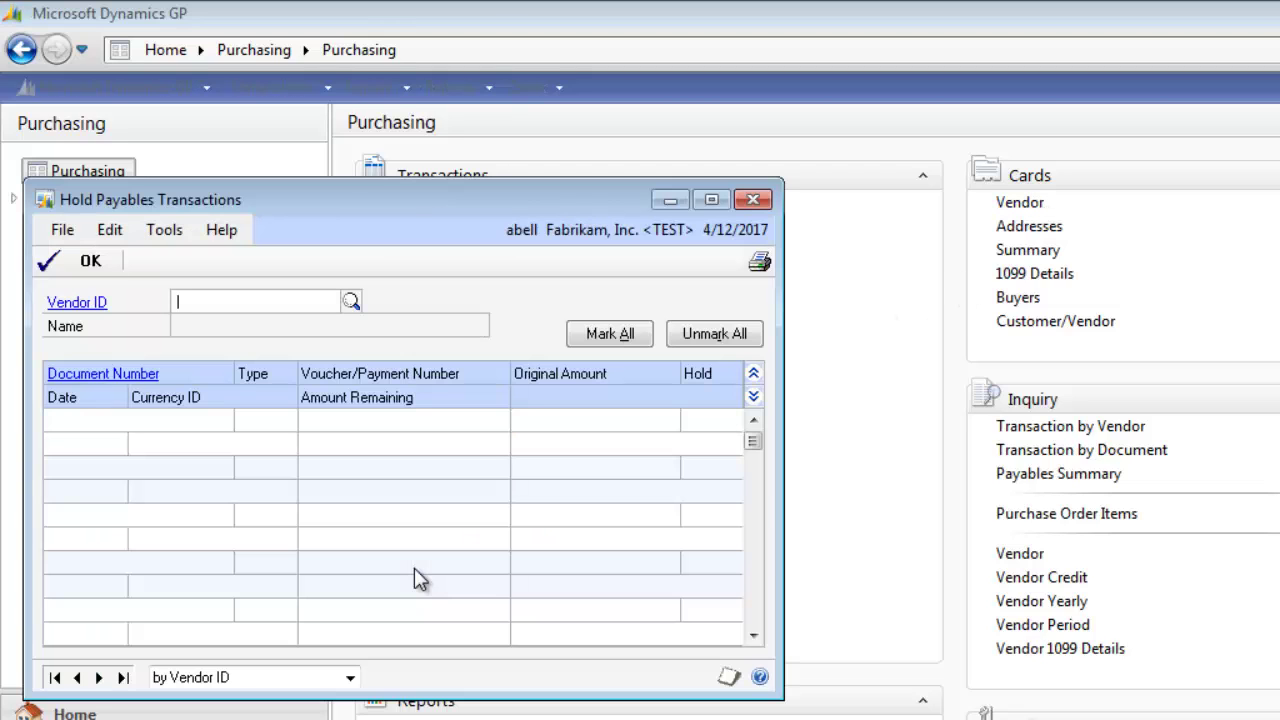
{"action": "left_click", "coordinate": [65, 228]}
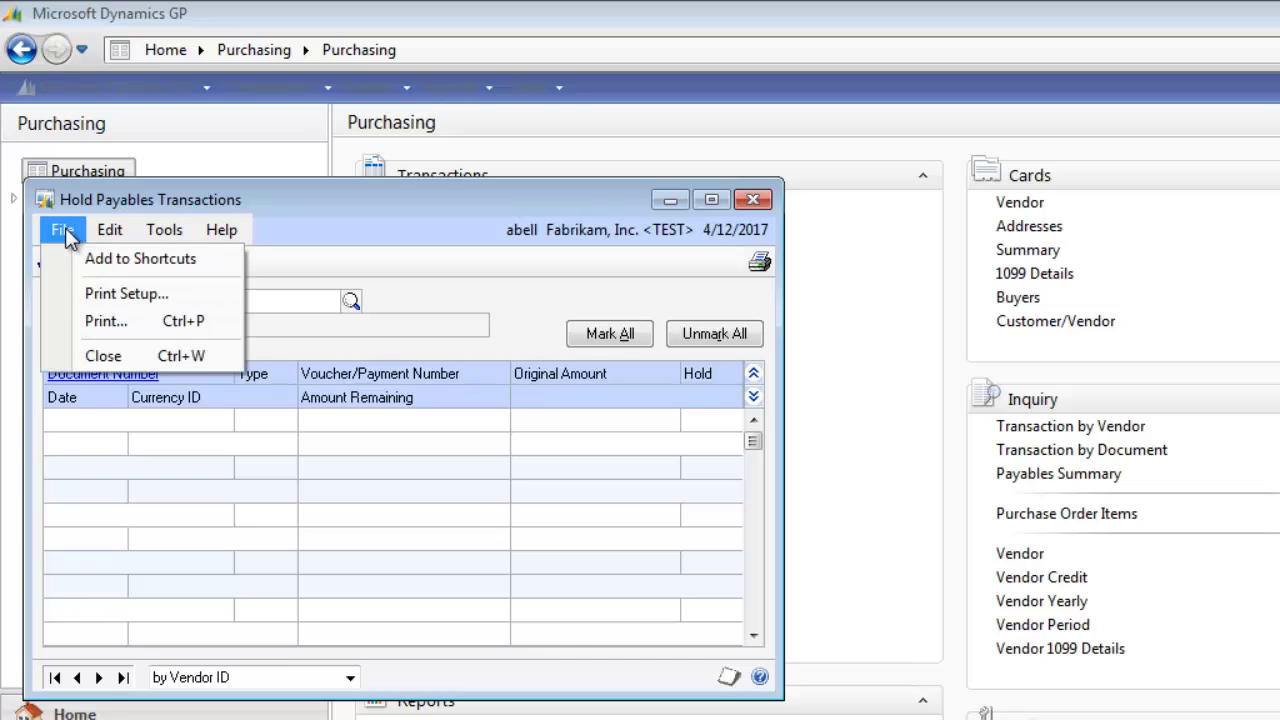
{"action": "left_click", "coordinate": [96, 258]}
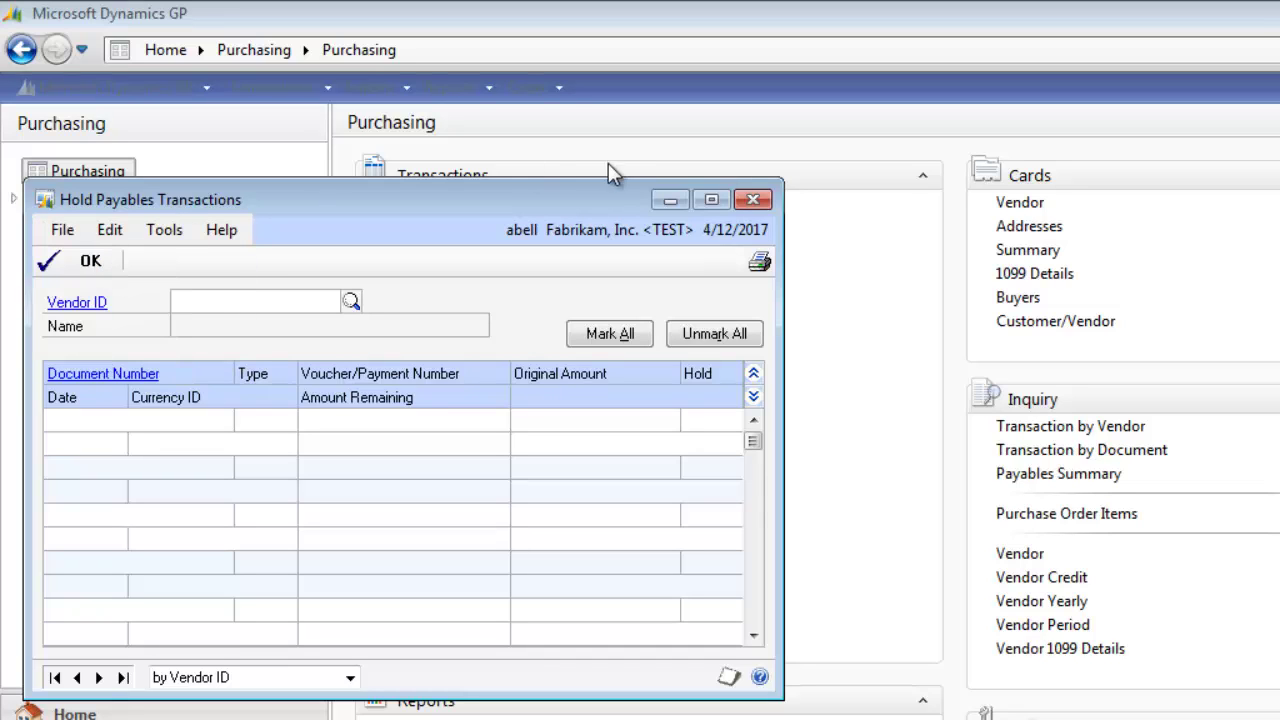
- Close Hold Payables Transactions and reopen it from its new Home shortcut
{"action": "left_click", "coordinate": [753, 199]}
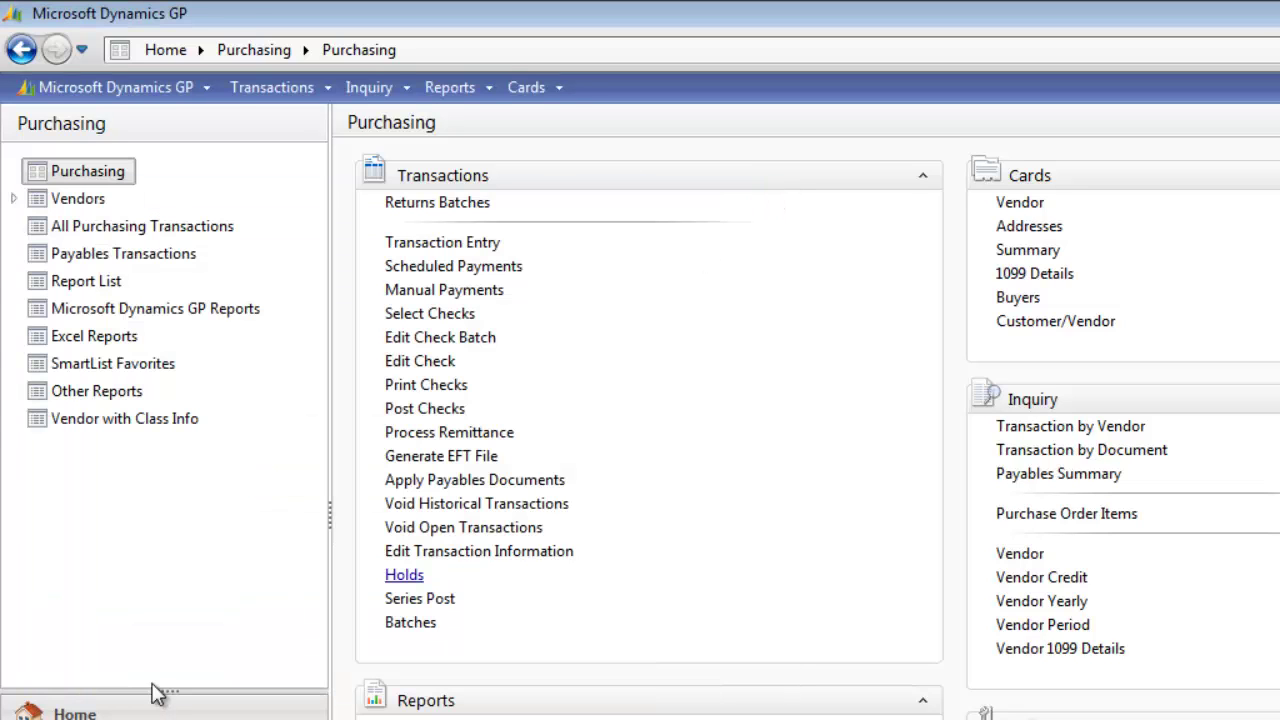
{"action": "left_click", "coordinate": [75, 712]}
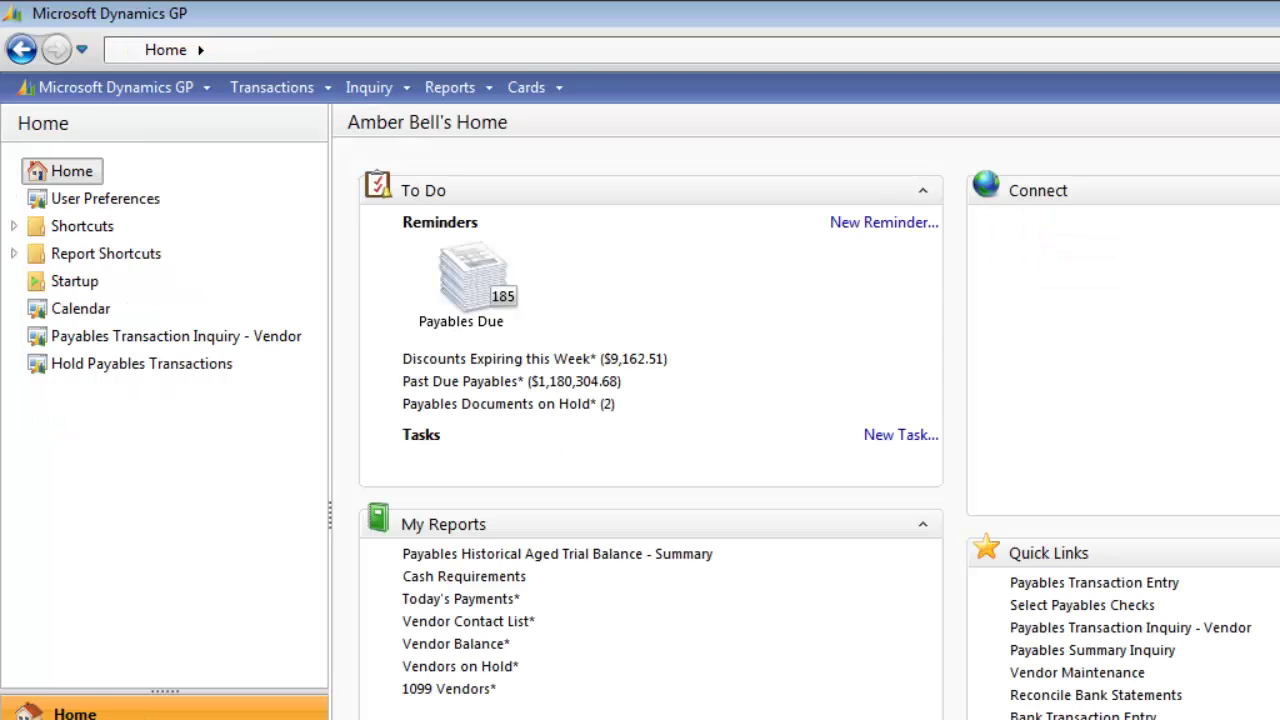
{"action": "left_click", "coordinate": [176, 365]}
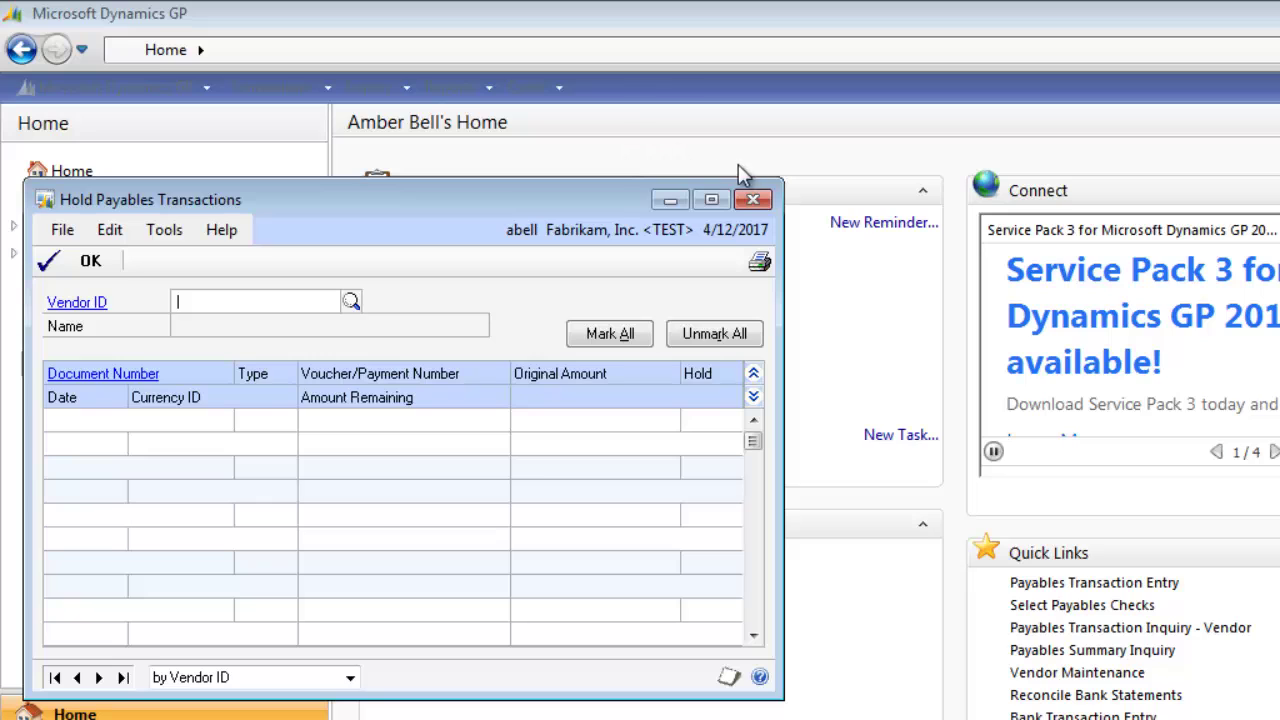
- Close the hold window and assign keyboard shortcut F3 in the vendor inquiry shortcut's properties
{"action": "left_click", "coordinate": [753, 199]}
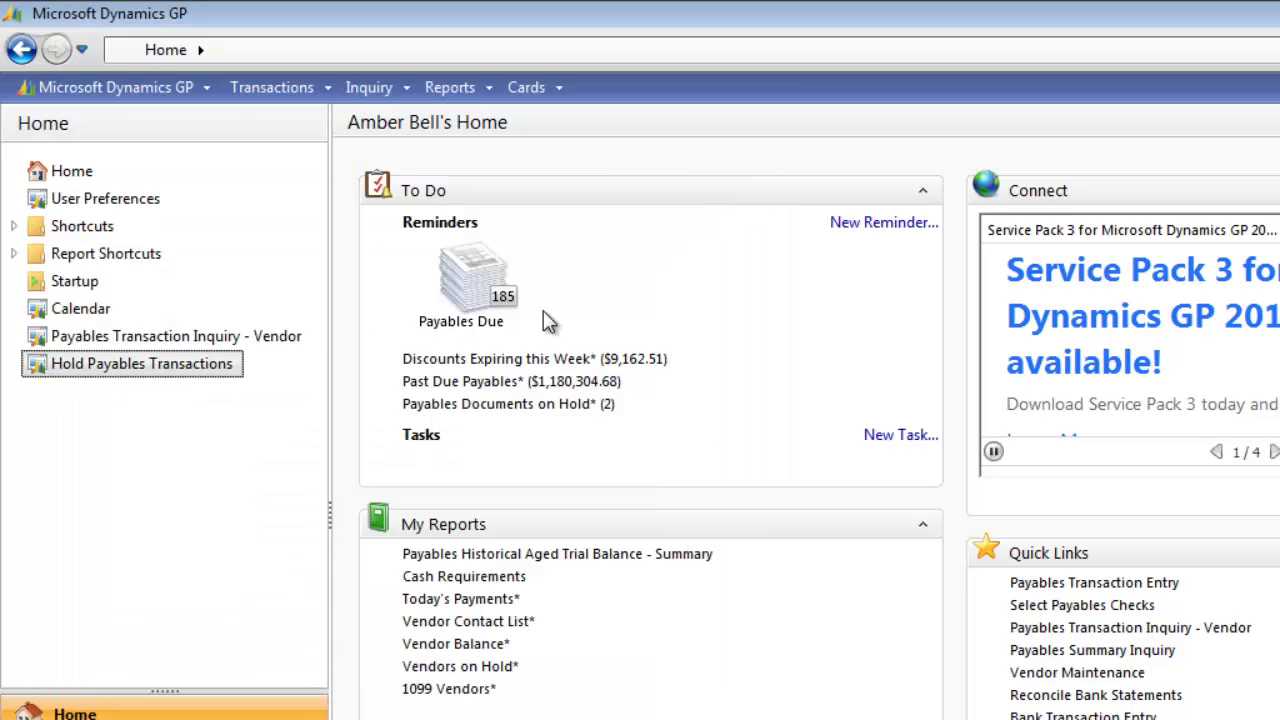
{"action": "right_click", "coordinate": [267, 342]}
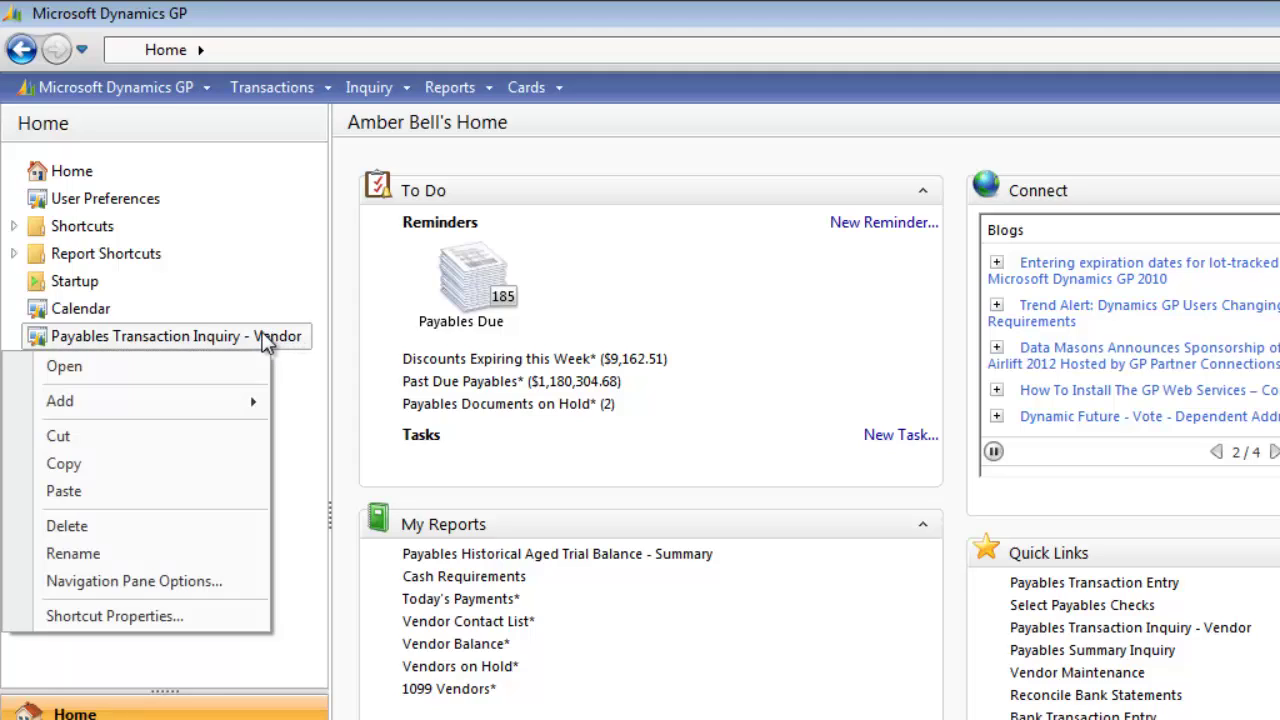
{"action": "left_click", "coordinate": [180, 617]}
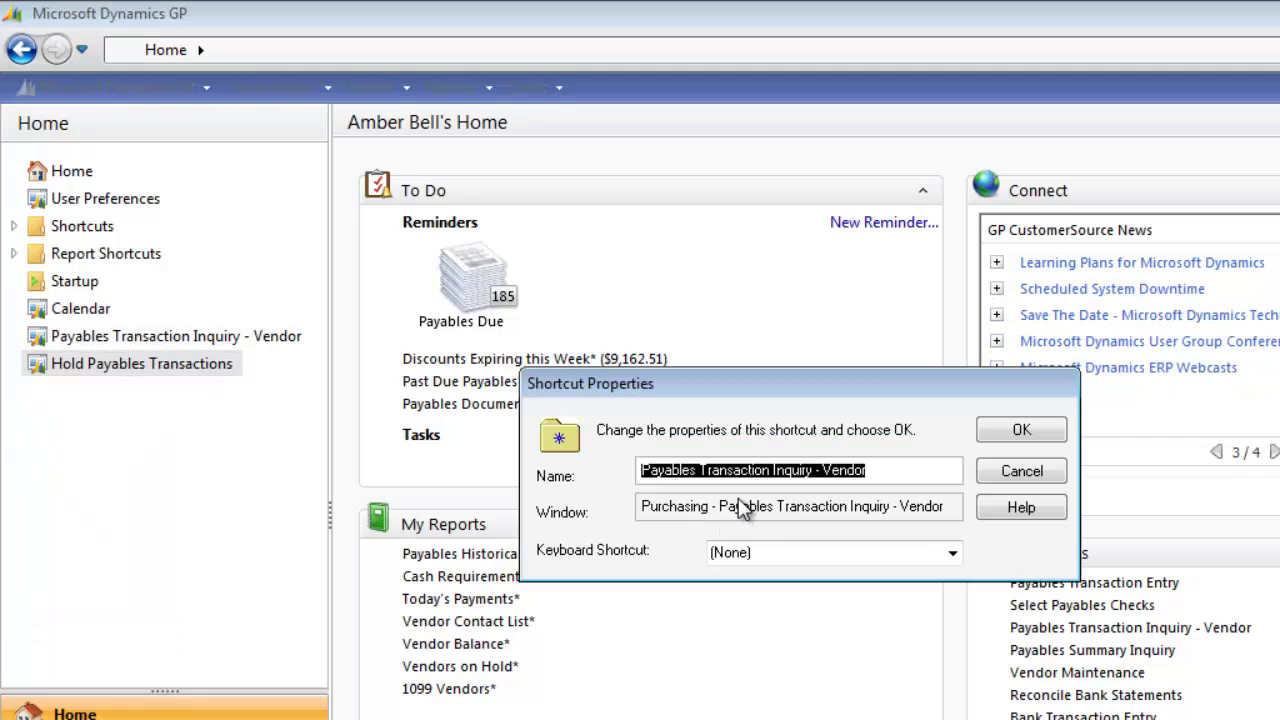
{"action": "left_click", "coordinate": [746, 554]}
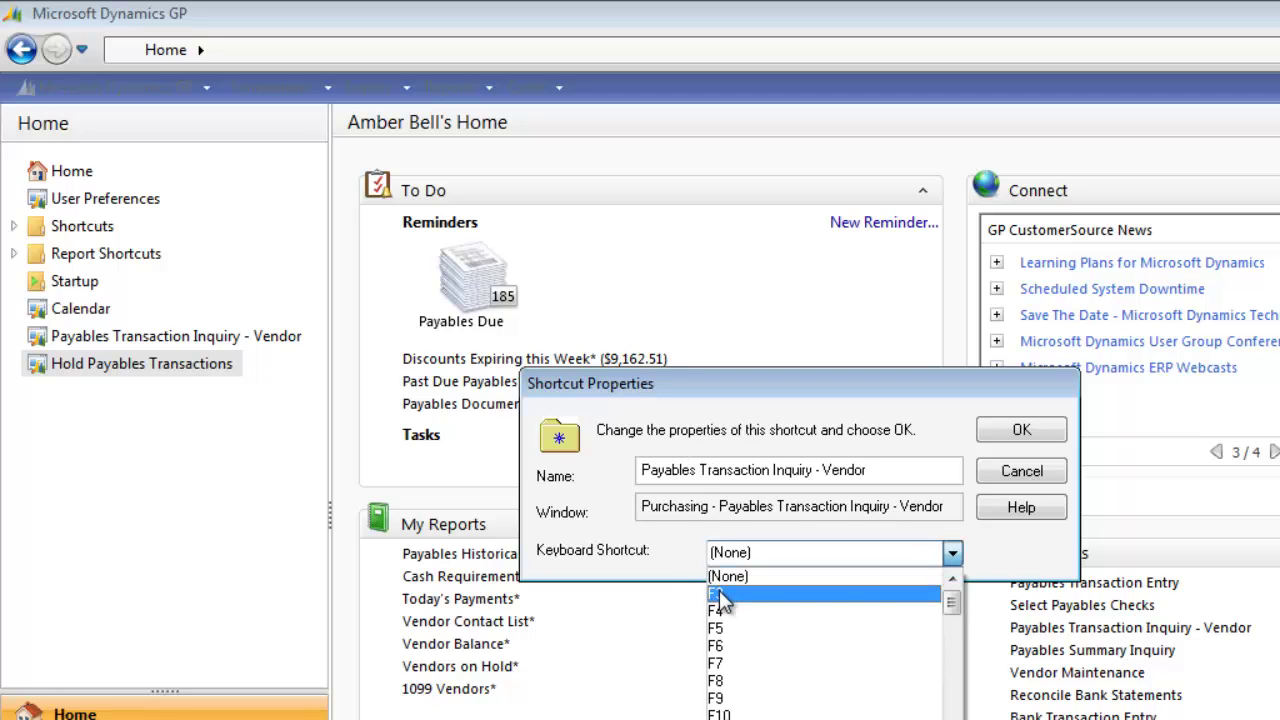
{"action": "left_click", "coordinate": [719, 594]}
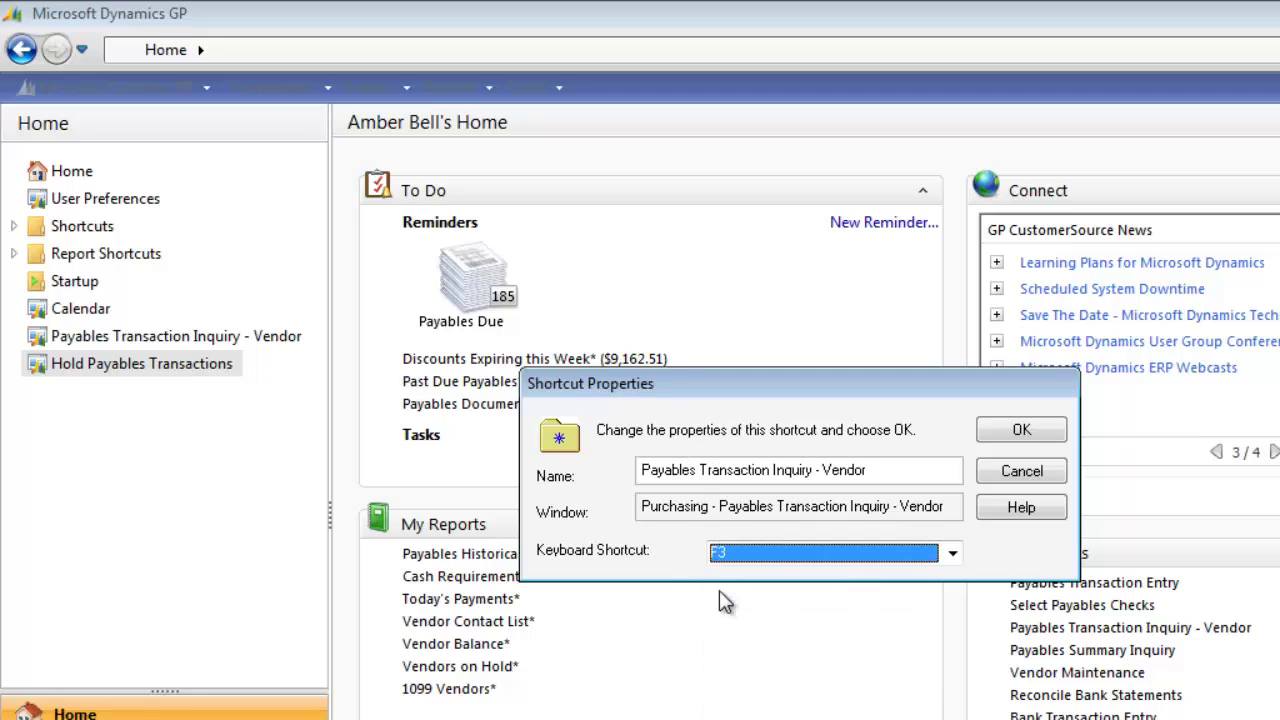
- Replace 'Payables Transaction' in the shortcut name with 'F3 - AP Trx'
{"action": "left_click", "coordinate": [640, 470]}
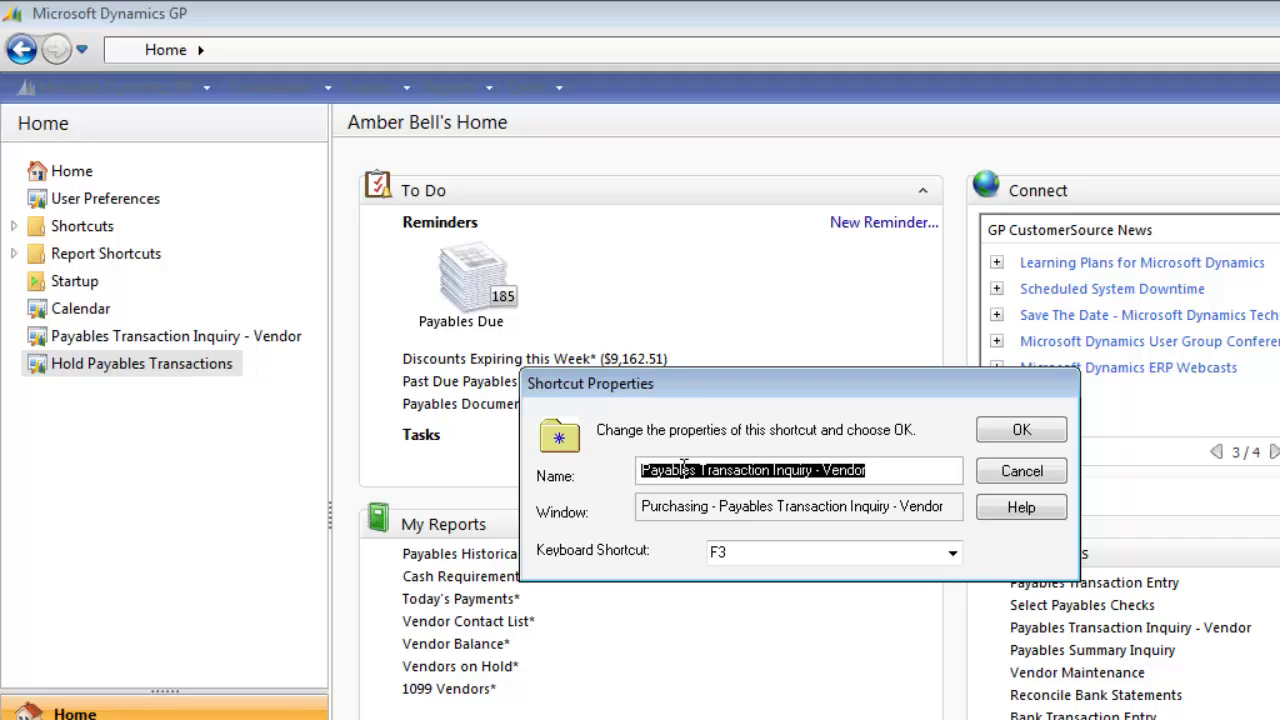
{"action": "left_click_drag", "start_coordinate": [768, 470], "coordinate": [498, 479]}
{"action": "key", "text": "shift+End"}
{"action": "left_click_drag", "start_coordinate": [768, 470], "coordinate": [568, 478]}
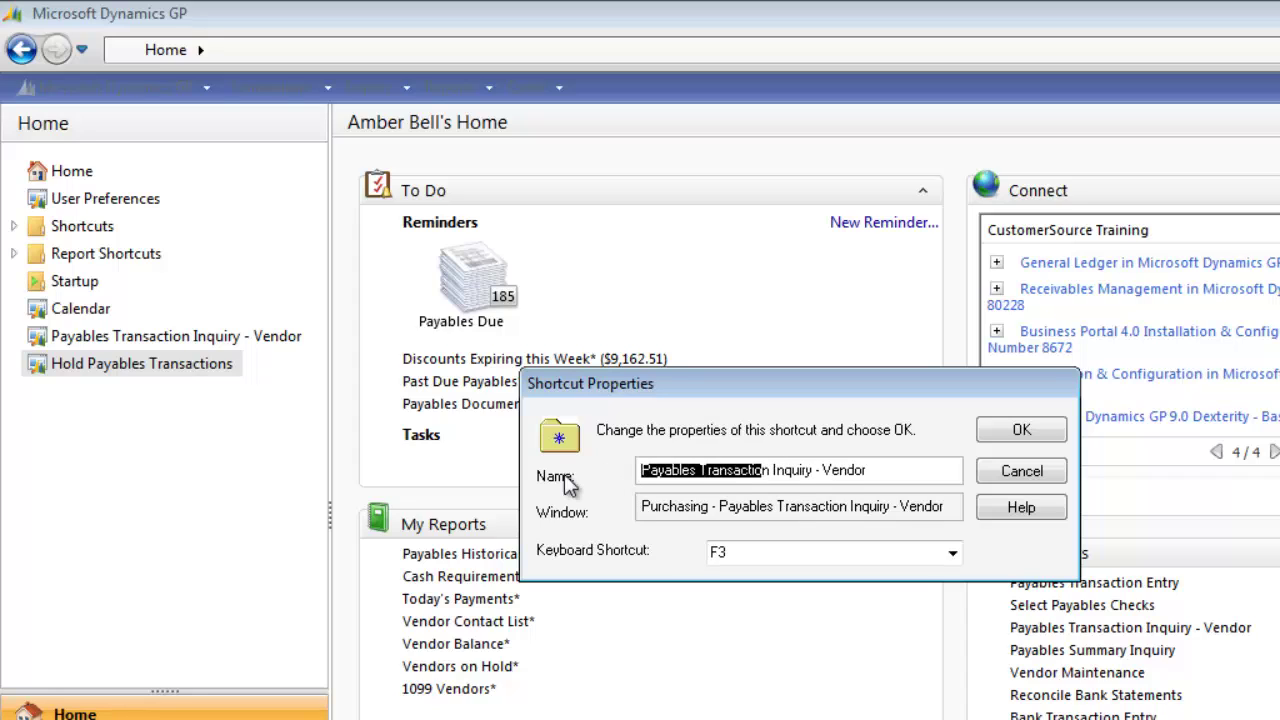
{"action": "key", "text": "Delete"}
{"action": "key", "text": "Delete"}
{"action": "key", "text": "Delete"}
{"action": "type", "text": "F"}
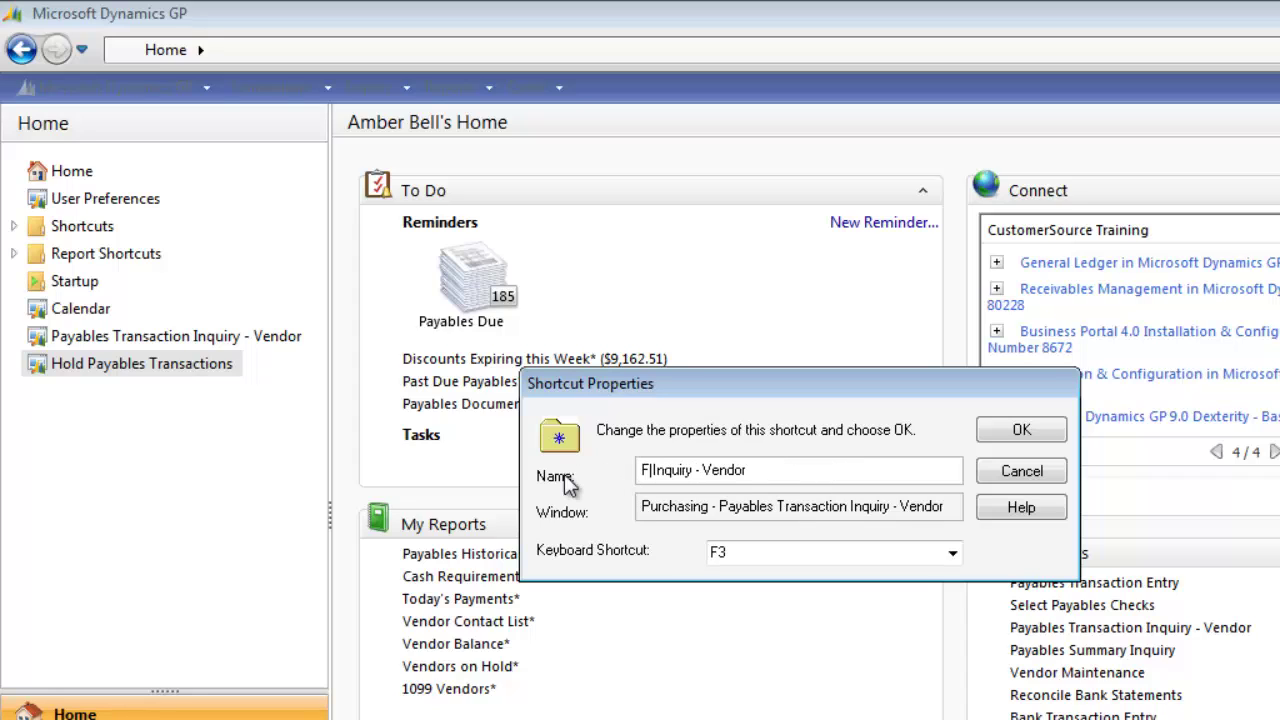
{"action": "type", "text": "3 - AP Trx"}
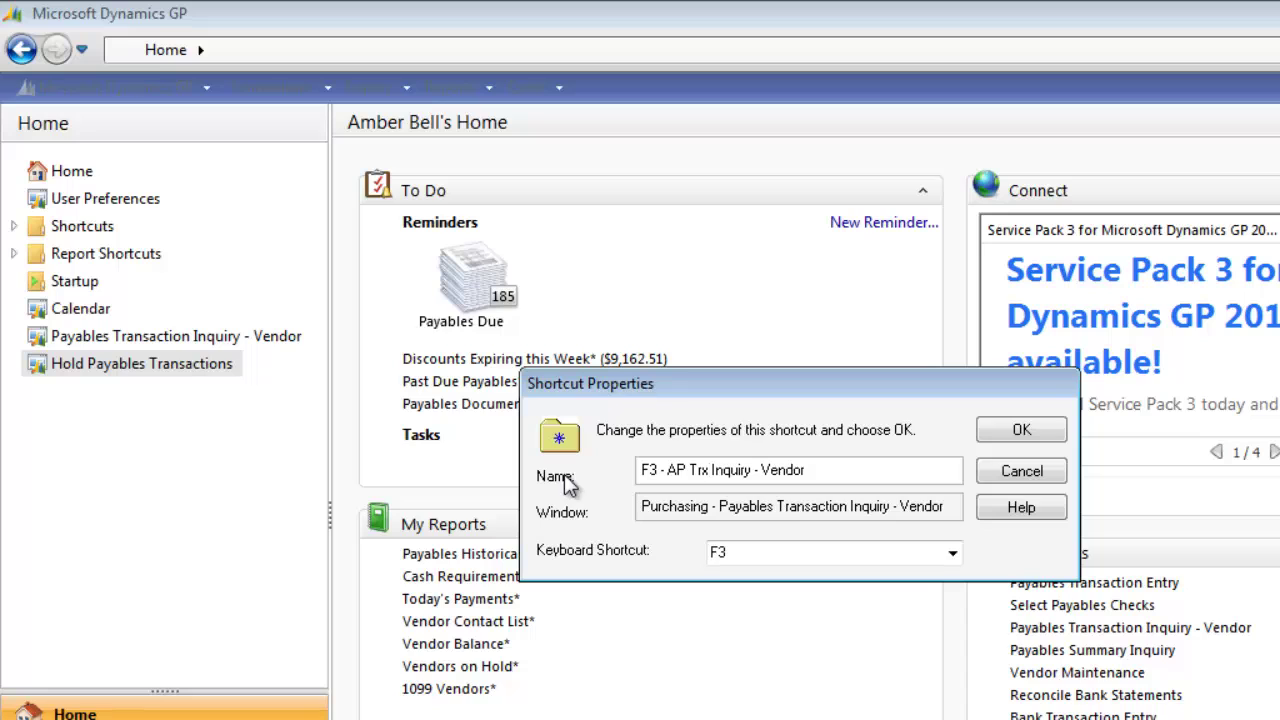
- Save the renamed F3 shortcut, launch the vendor inquiry with F3, then close it
{"action": "left_click", "coordinate": [1016, 431]}
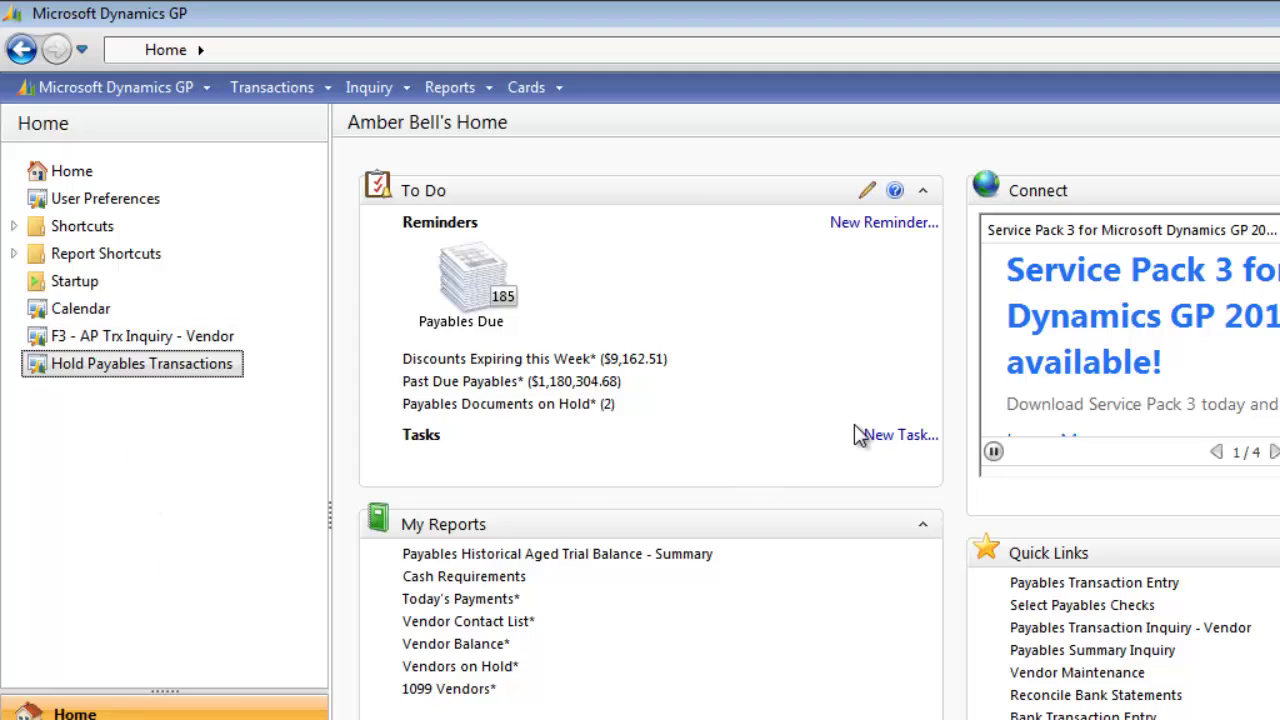
{"action": "key", "text": "F3"}
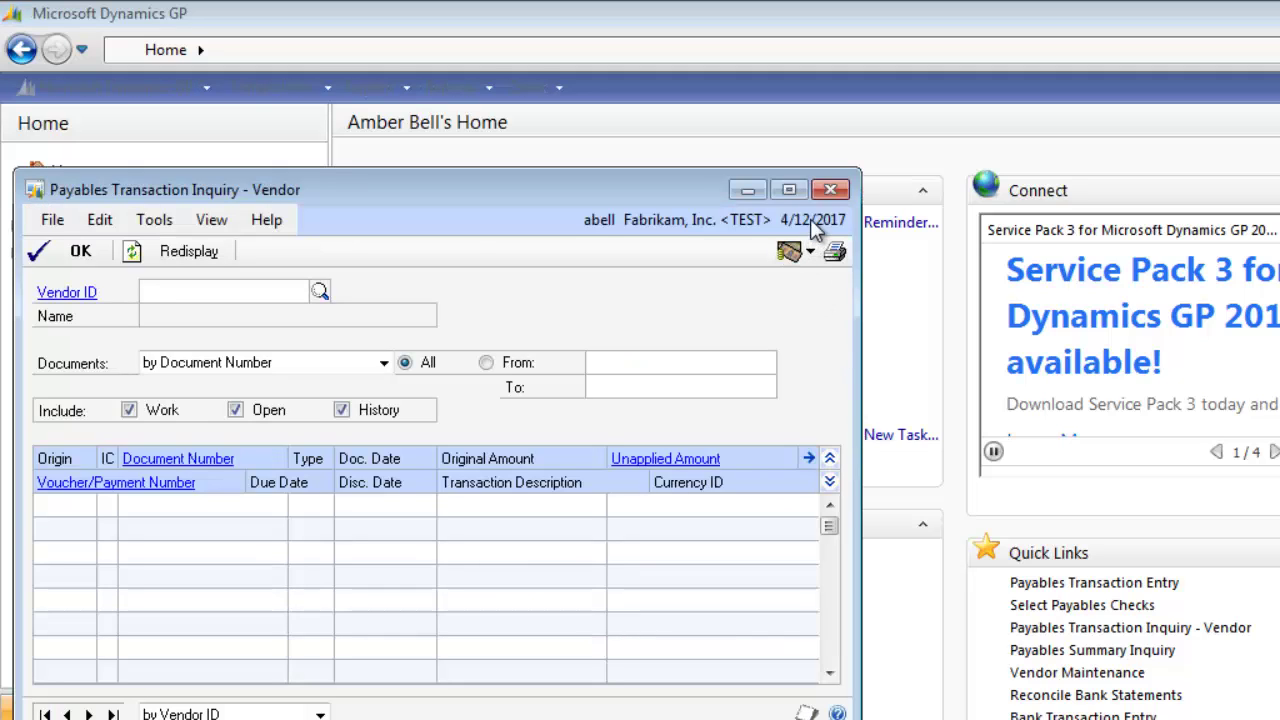
{"action": "left_click", "coordinate": [830, 190]}
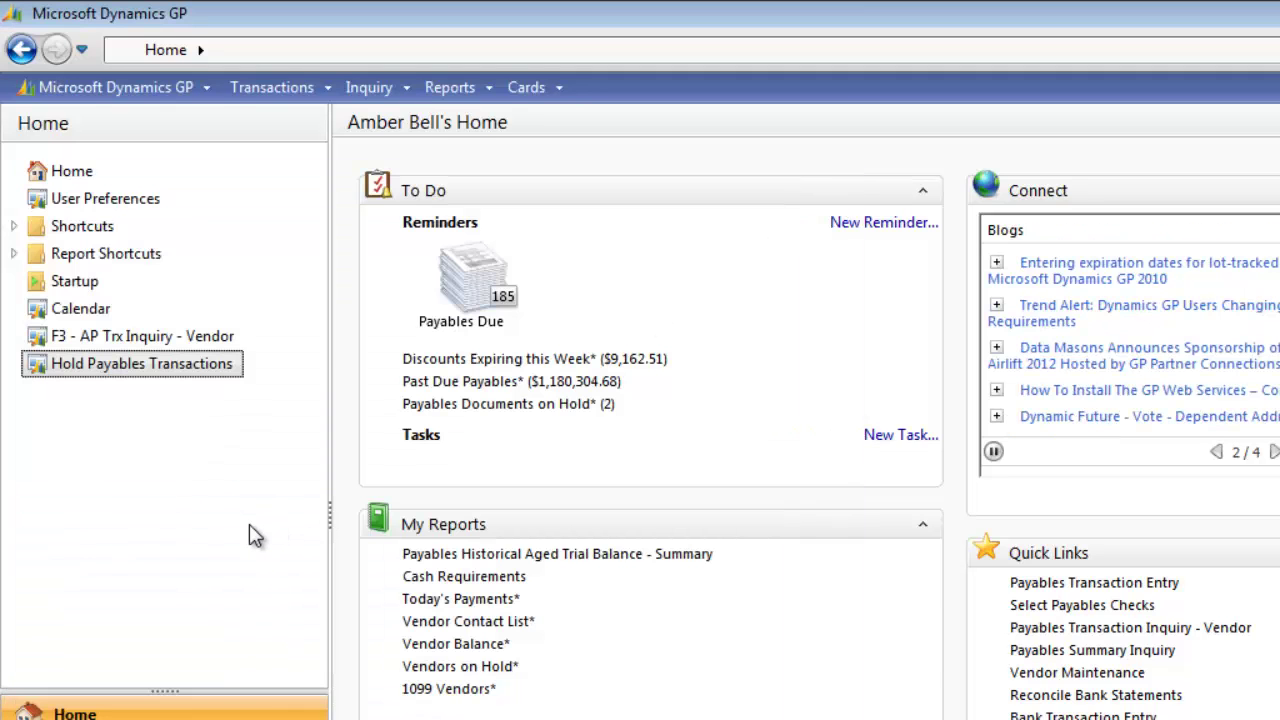
- Add a new folder to the navigation pane and rename it 'Month End'
{"action": "right_click", "coordinate": [191, 479]}
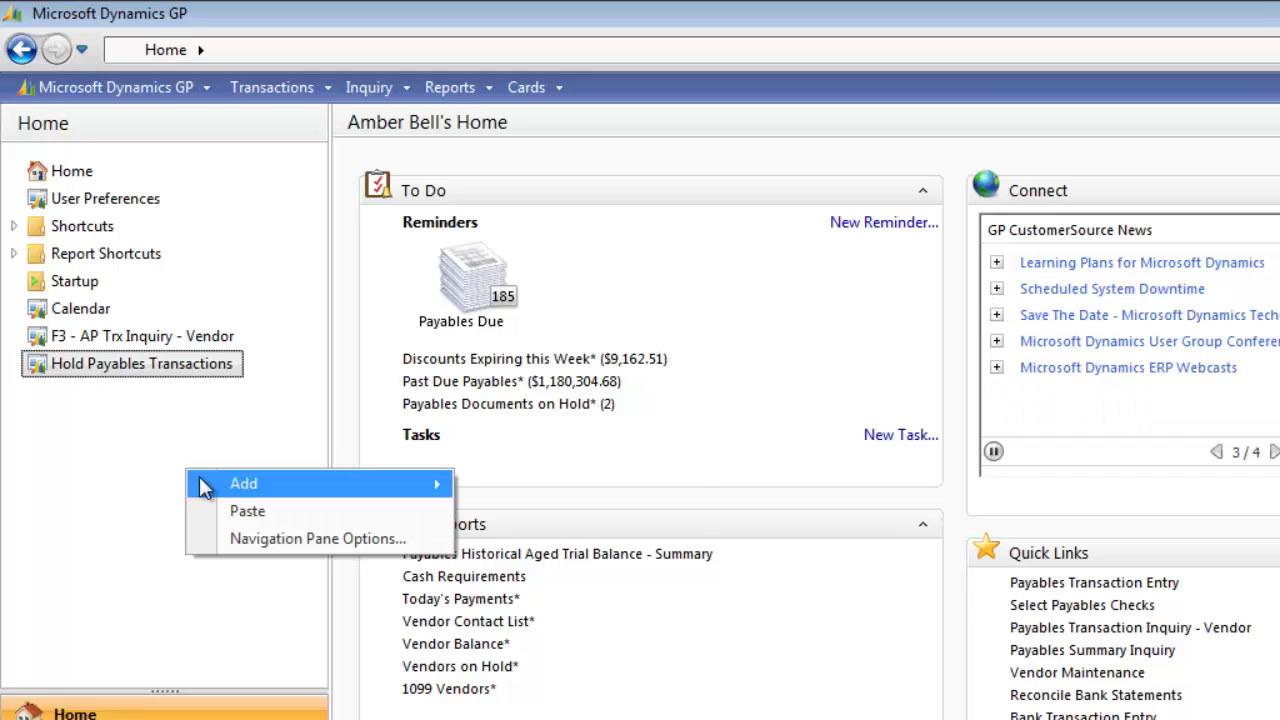
{"action": "mouse_move", "coordinate": [215, 485]}
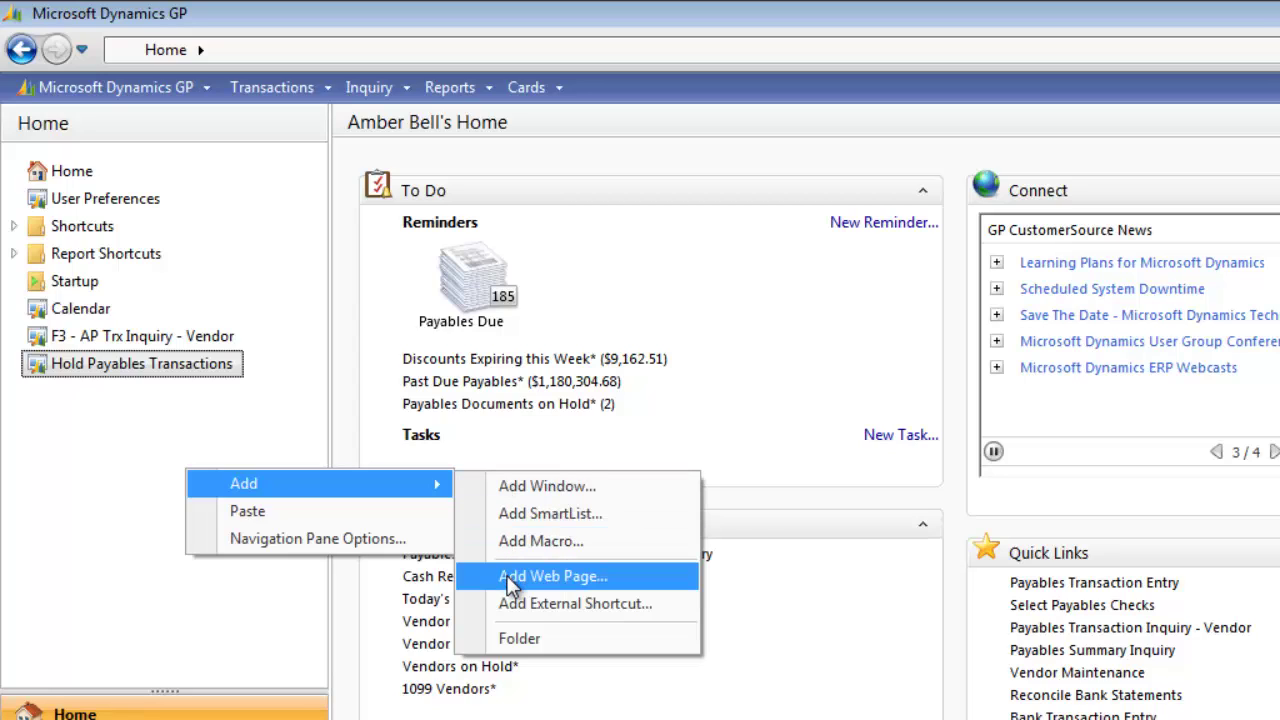
{"action": "left_click", "coordinate": [518, 639]}
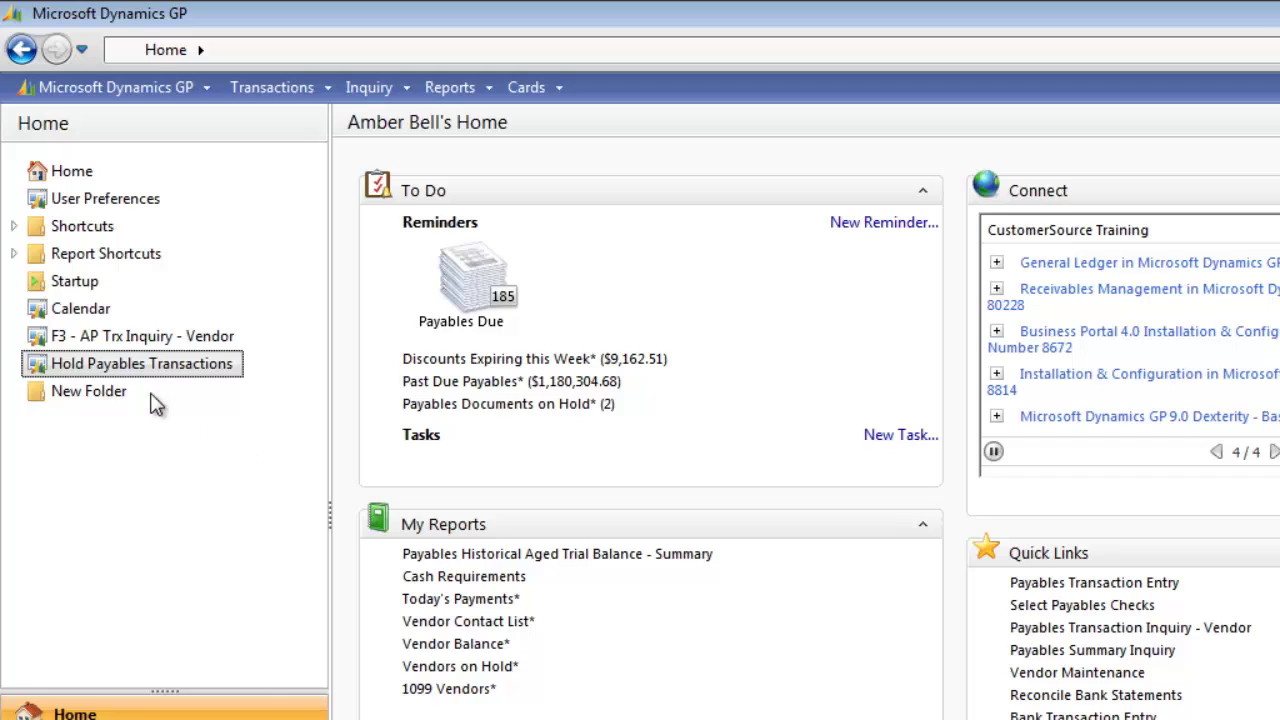
{"action": "right_click", "coordinate": [114, 394]}
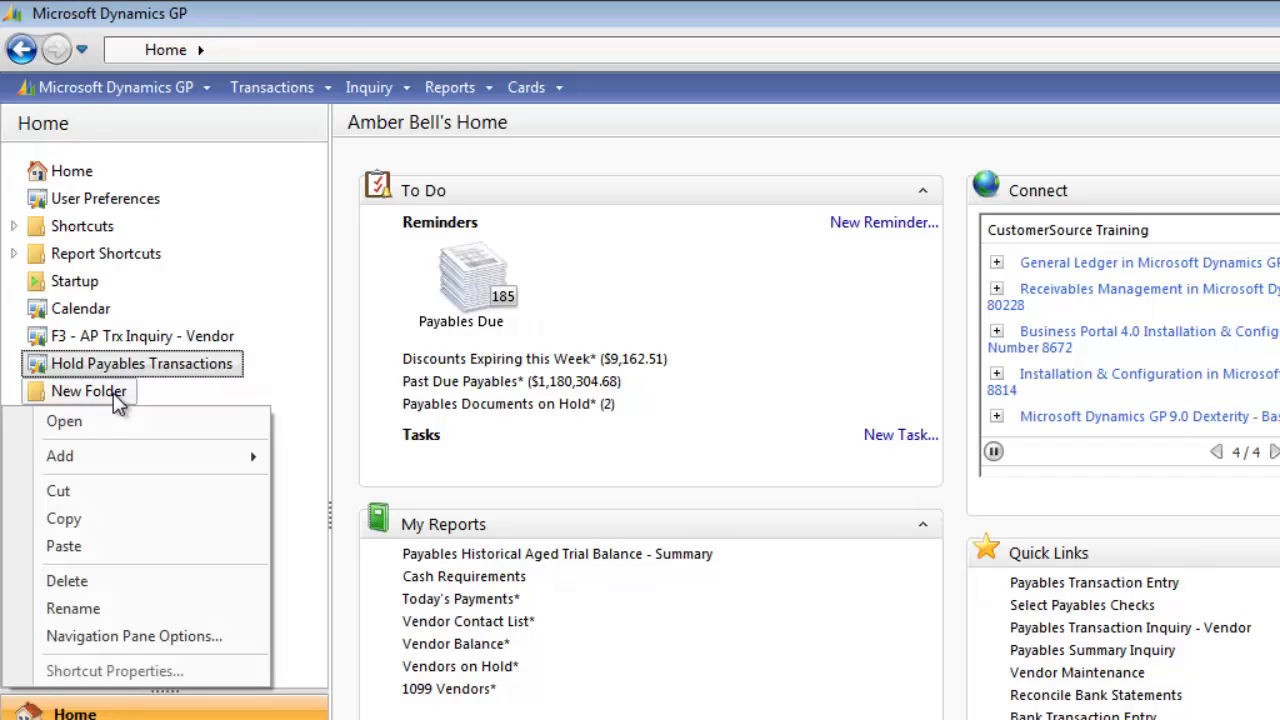
{"action": "left_click", "coordinate": [129, 600]}
{"action": "type", "text": "Month End"}
{"action": "key", "text": "Return"}
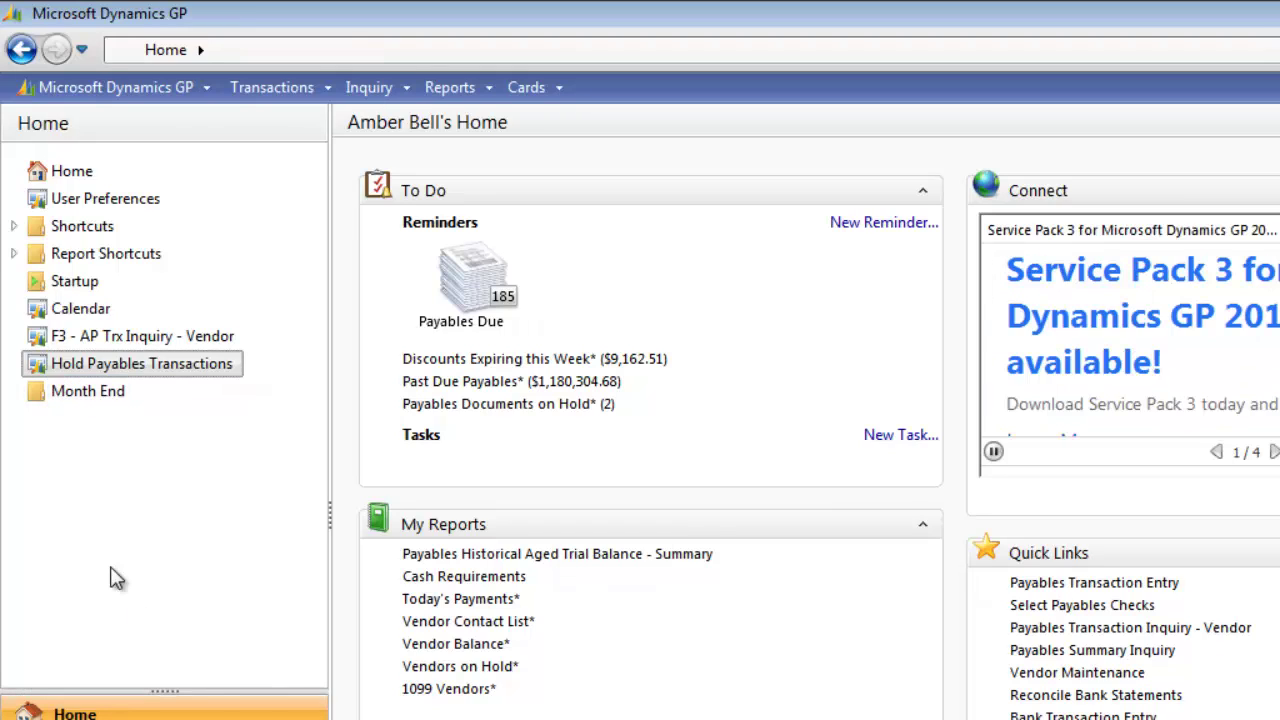
- Cut Hold Payables Transactions and paste it into the Month End folder, then expand the folder
{"action": "right_click", "coordinate": [128, 367]}
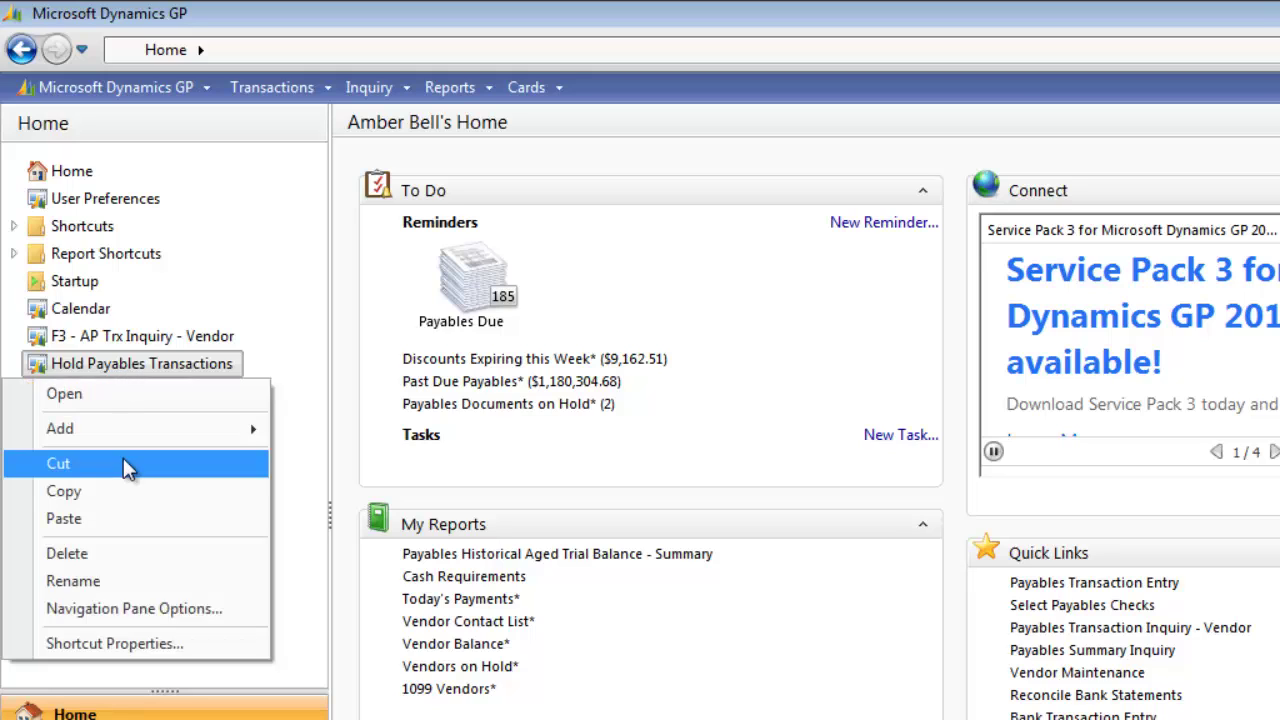
{"action": "left_click", "coordinate": [123, 463]}
{"action": "right_click", "coordinate": [74, 363]}
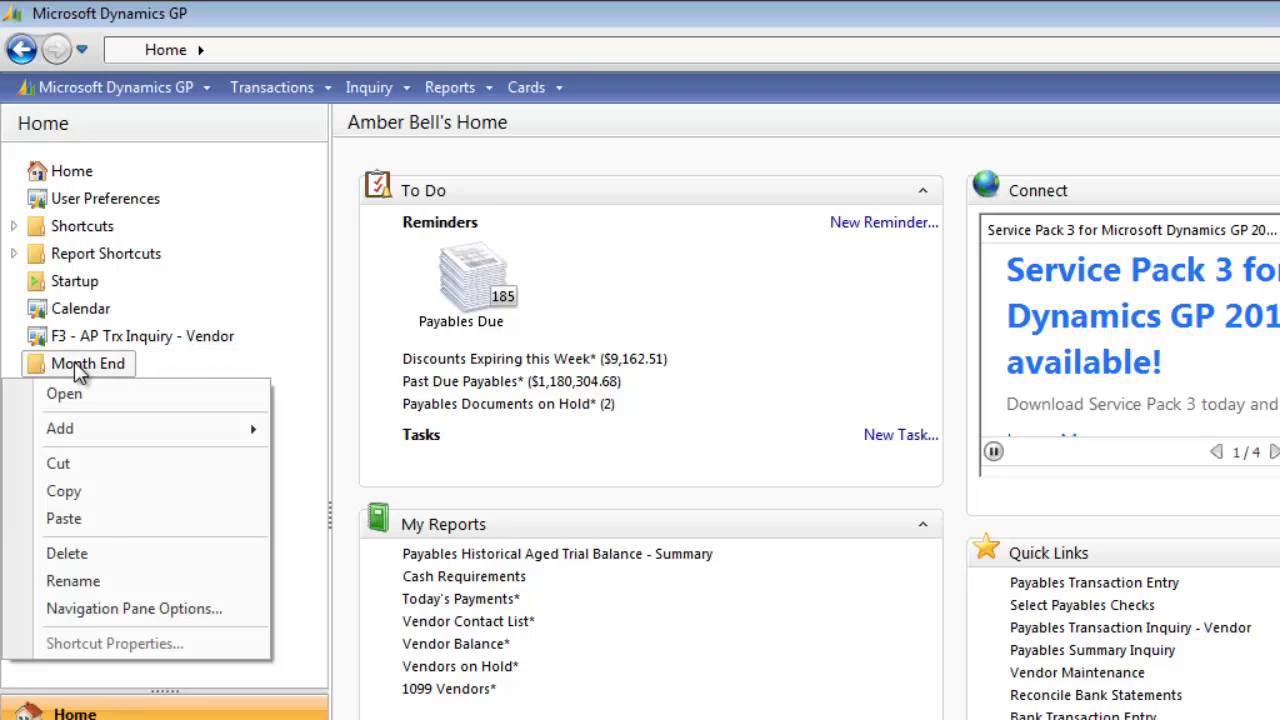
{"action": "left_click", "coordinate": [108, 520]}
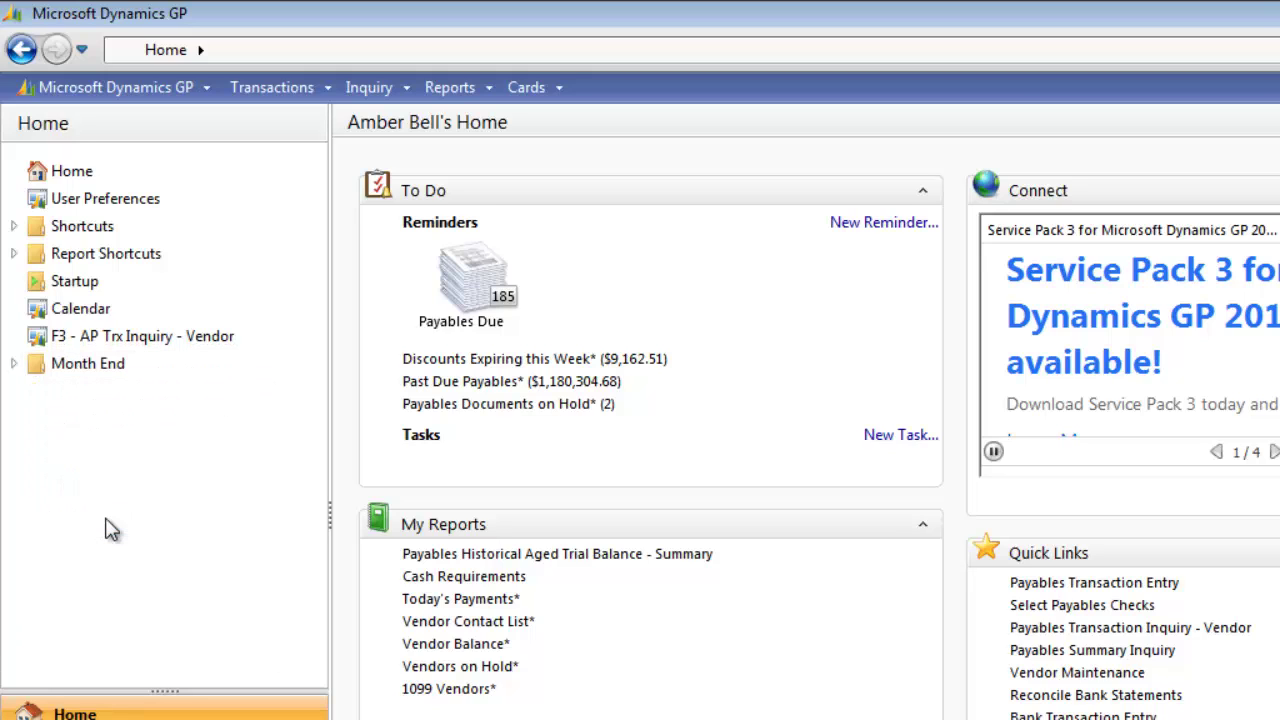
{"action": "left_click", "coordinate": [15, 365]}
{"action": "left_click", "coordinate": [77, 391]}
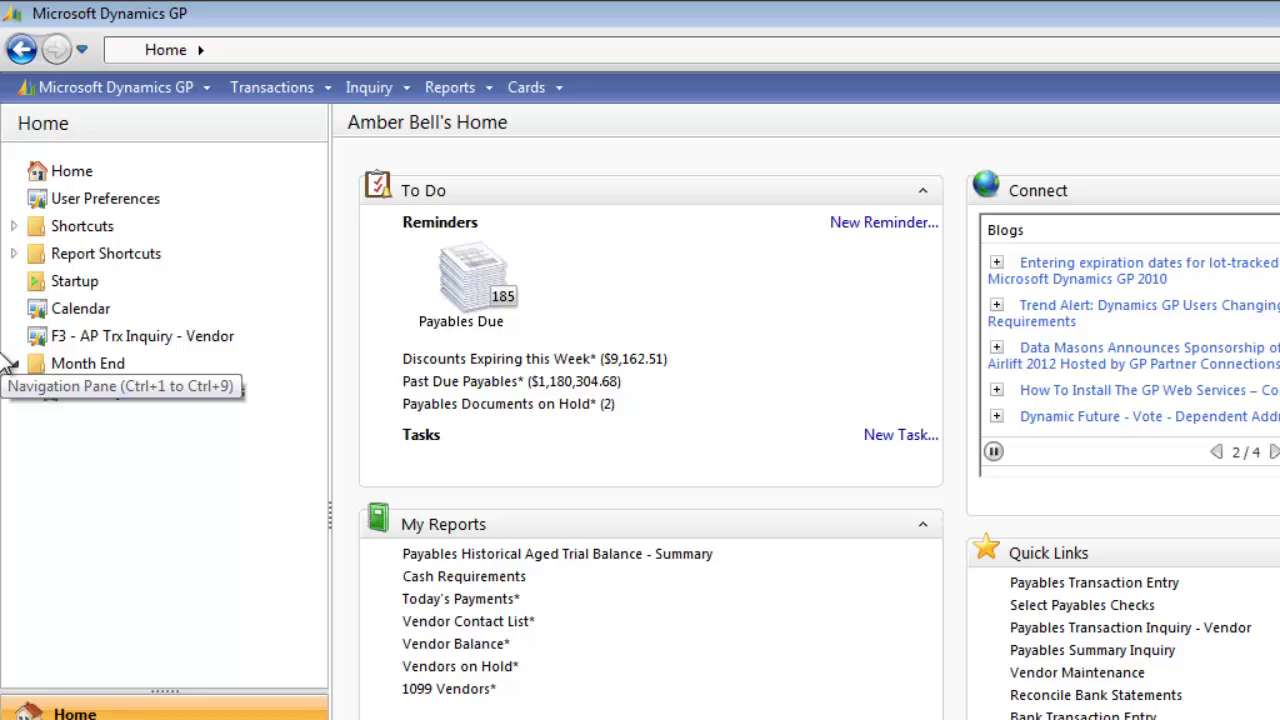
{"action": "left_click", "coordinate": [74, 336]}
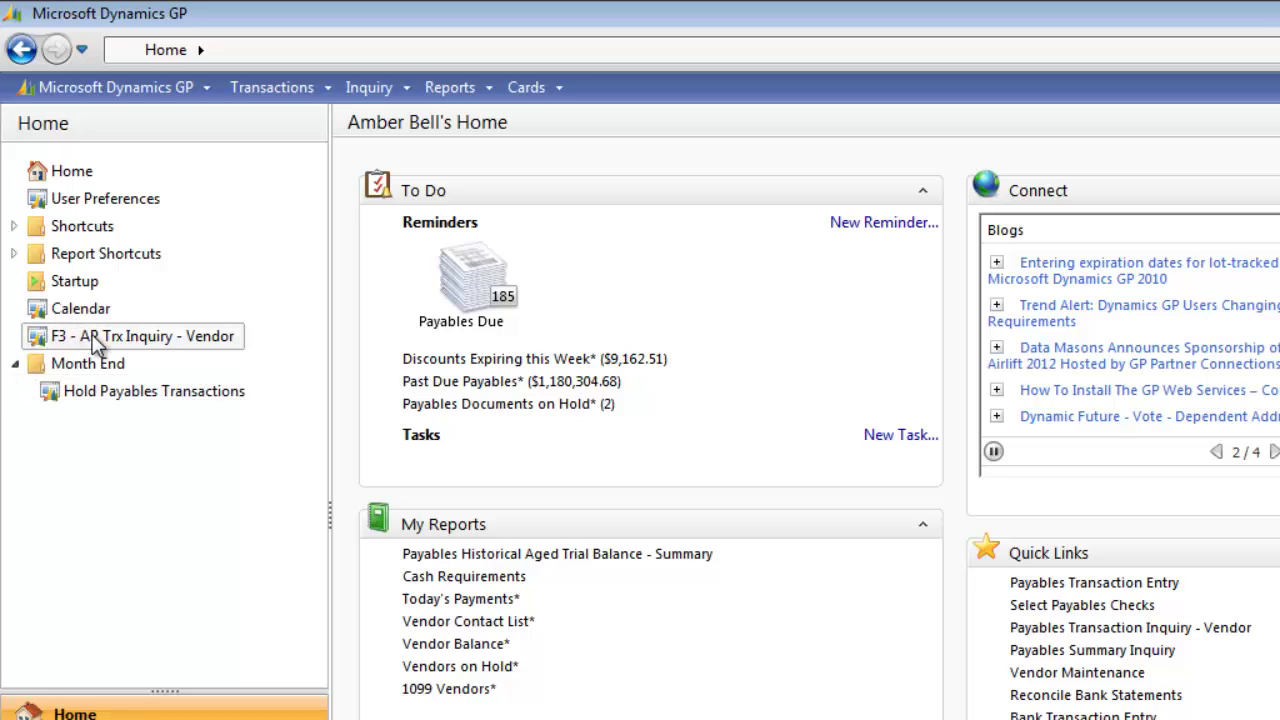
{"action": "right_click", "coordinate": [123, 467]}
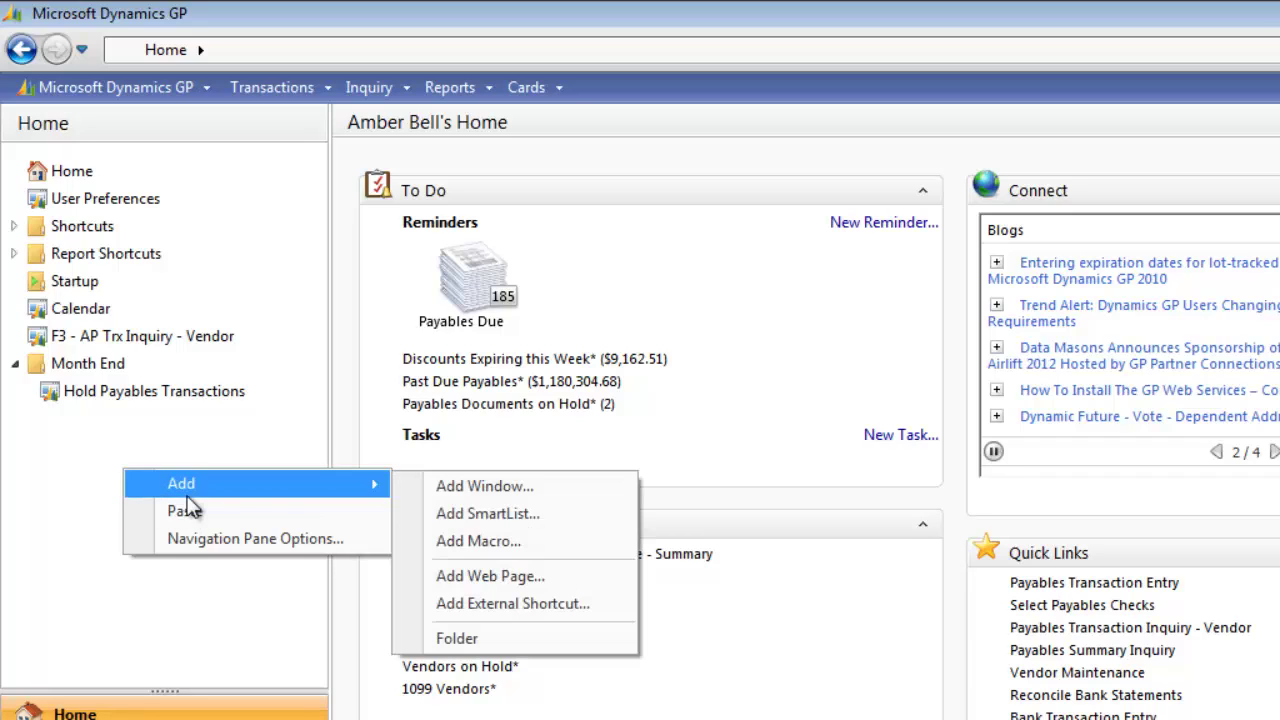
{"action": "left_click", "coordinate": [436, 576]}
{"action": "type", "text": "CAL"}
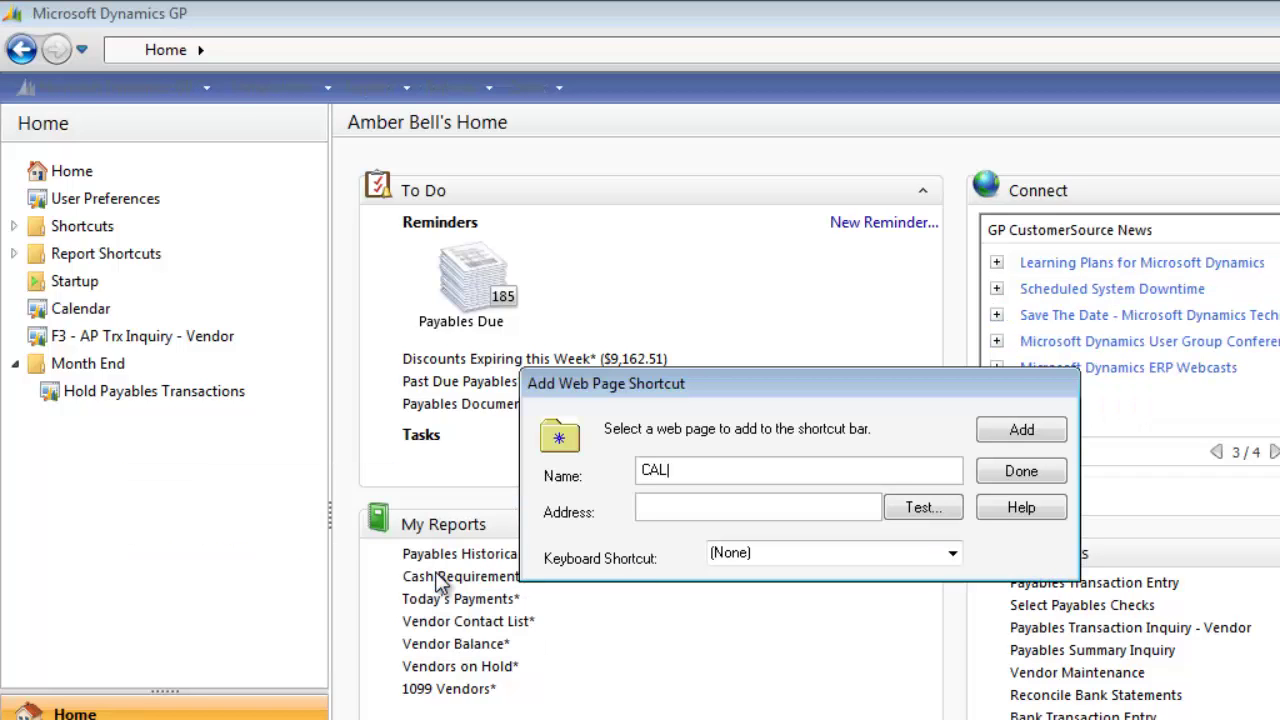
{"action": "type", "text": " - Tips"}
{"action": "key", "text": "Tab"}
{"action": "type", "text": "www.calszoen"}
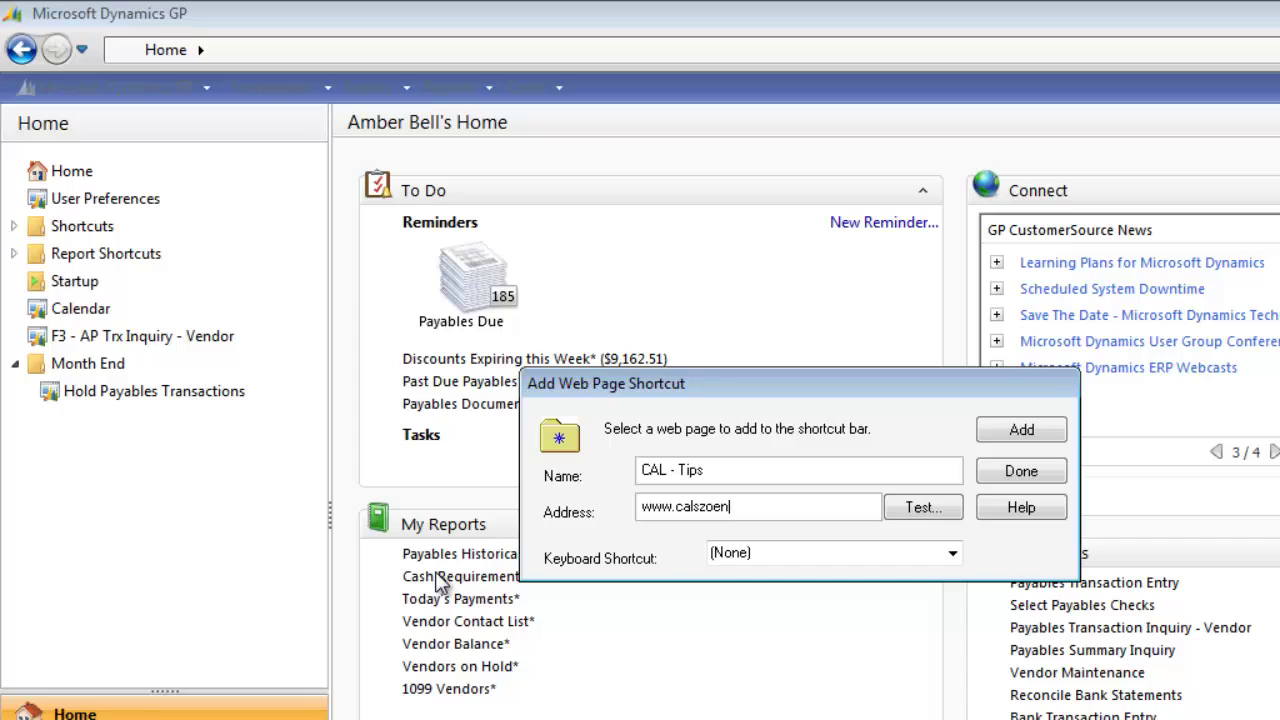
{"action": "key", "text": "BackSpace"}
{"action": "key", "text": "BackSpace"}
{"action": "type", "text": "ne.com"}
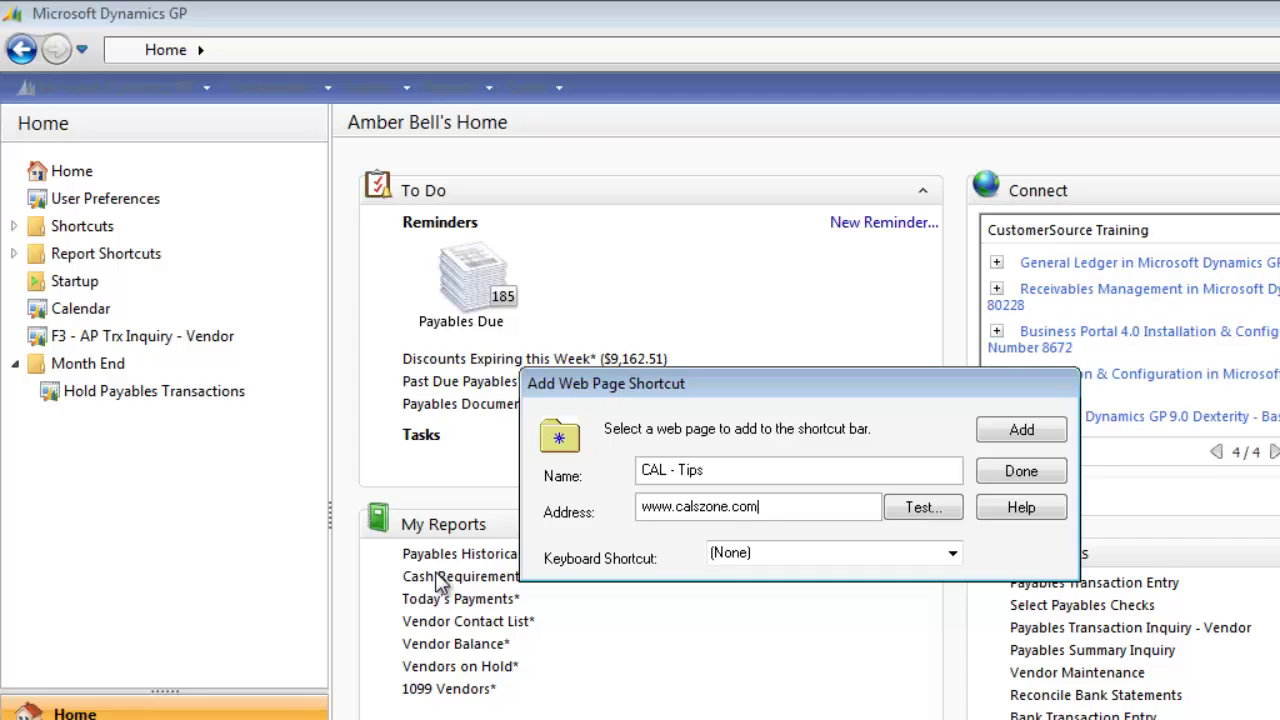
{"action": "type", "text": "/tips"}
{"action": "left_click", "coordinate": [1030, 430]}
- Close the Add Web Page Shortcut window with Done
{"action": "left_click", "coordinate": [1038, 475]}
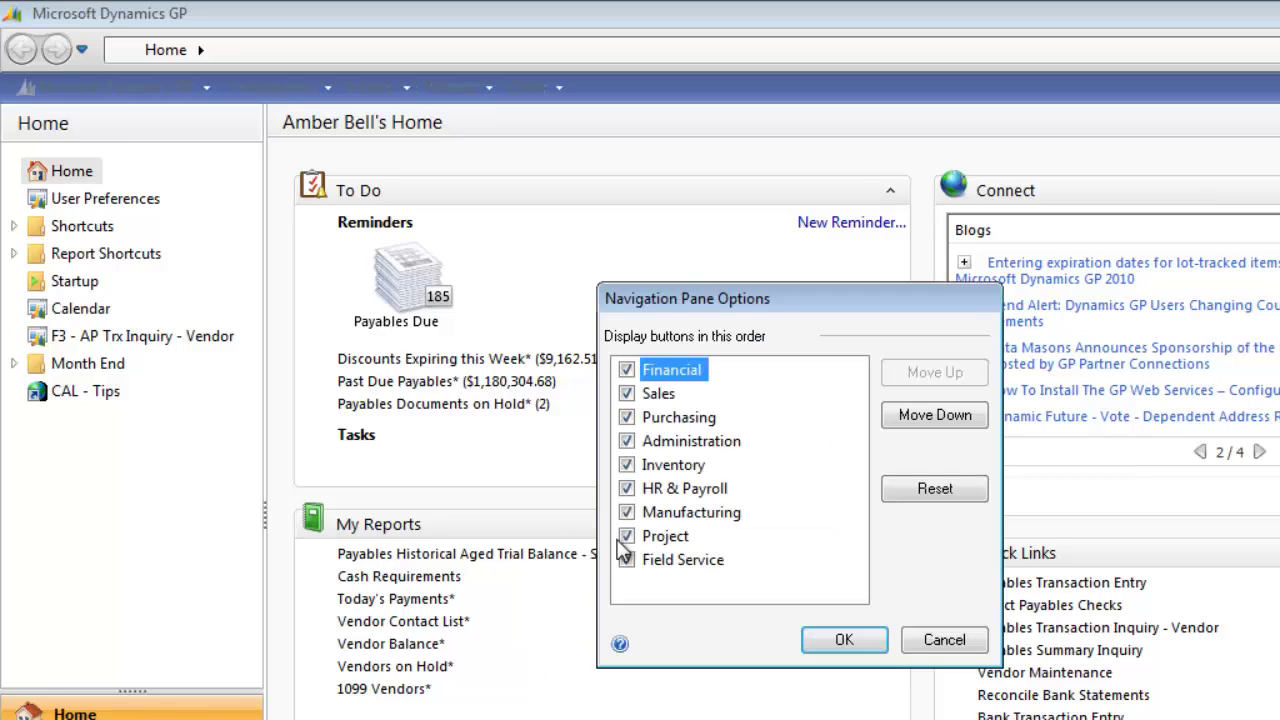
- Uncheck Field Service, Project, Manufacturing, HR & Payroll, Administration, Financial and Sales, then confirm with OK
{"action": "left_click", "coordinate": [632, 562]}
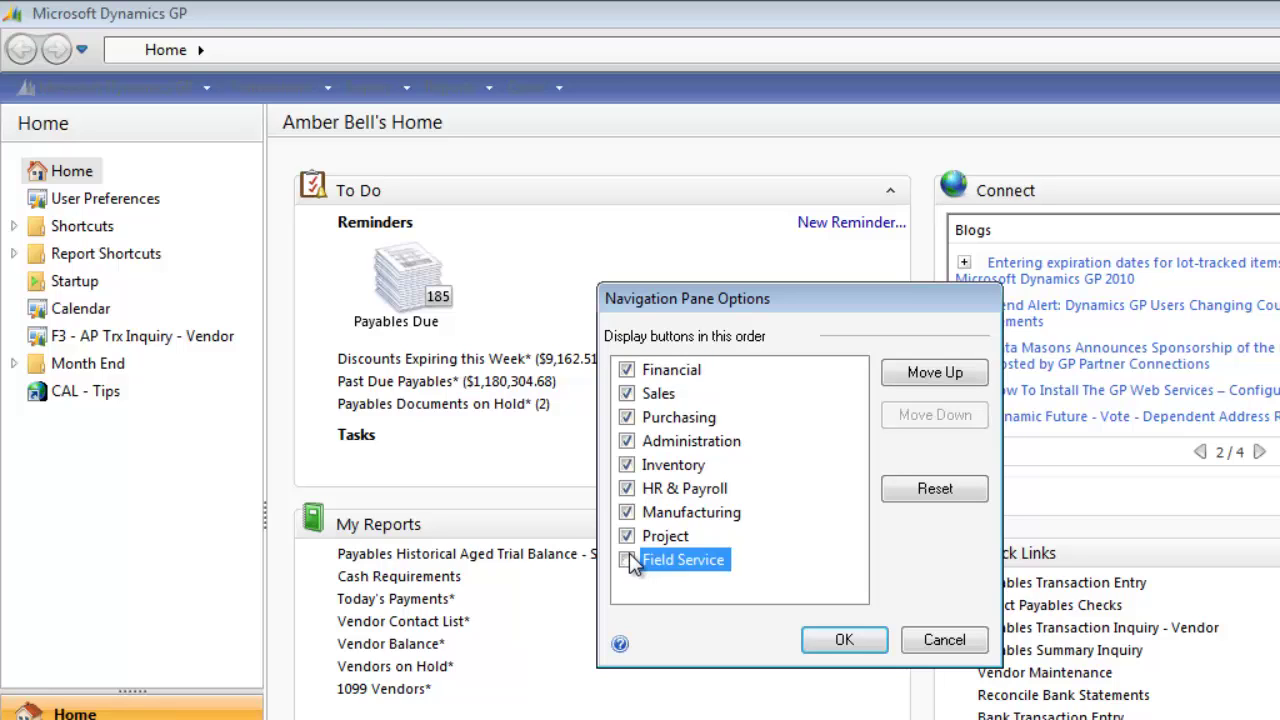
{"action": "left_click", "coordinate": [627, 537]}
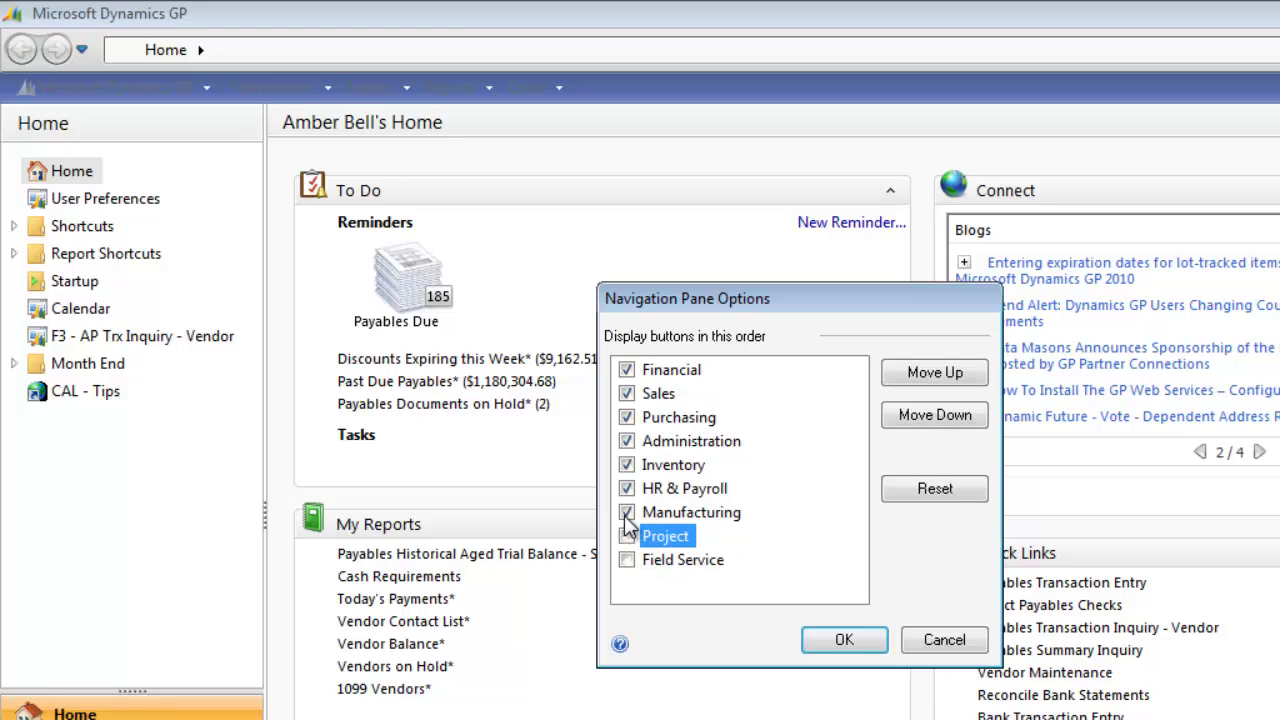
{"action": "left_click", "coordinate": [627, 512]}
{"action": "left_click", "coordinate": [627, 488]}
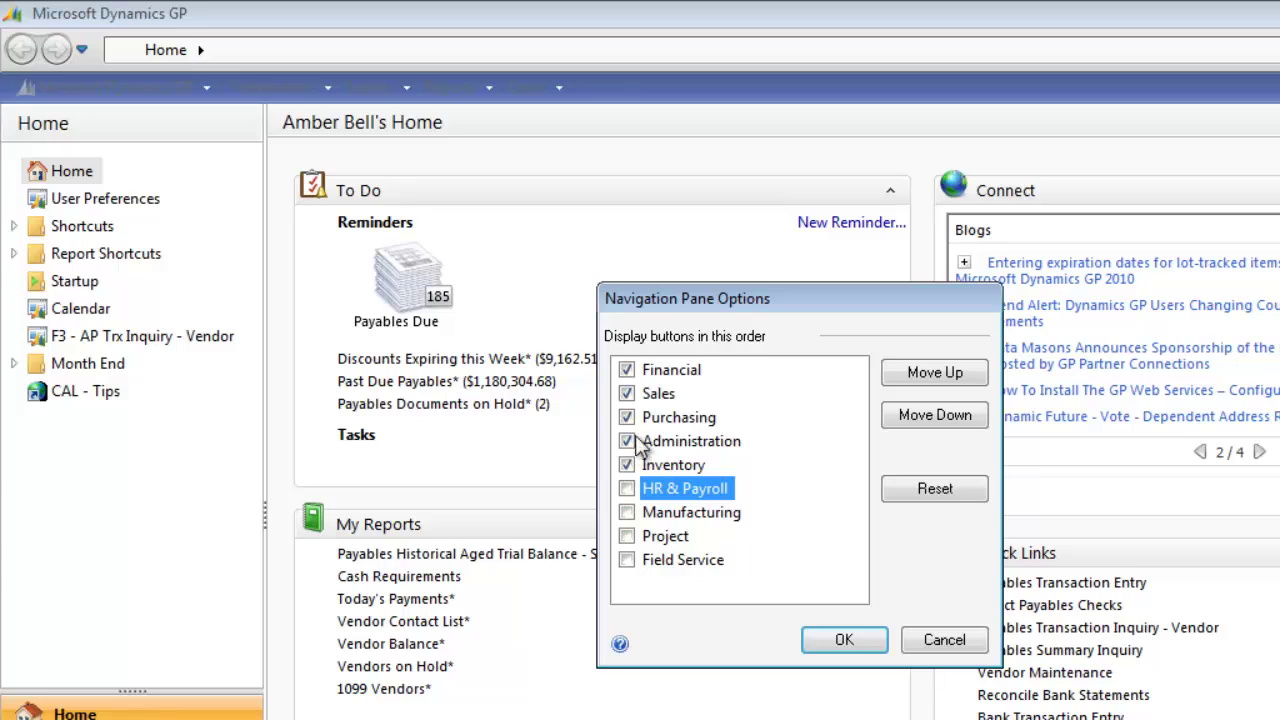
{"action": "left_click", "coordinate": [627, 441]}
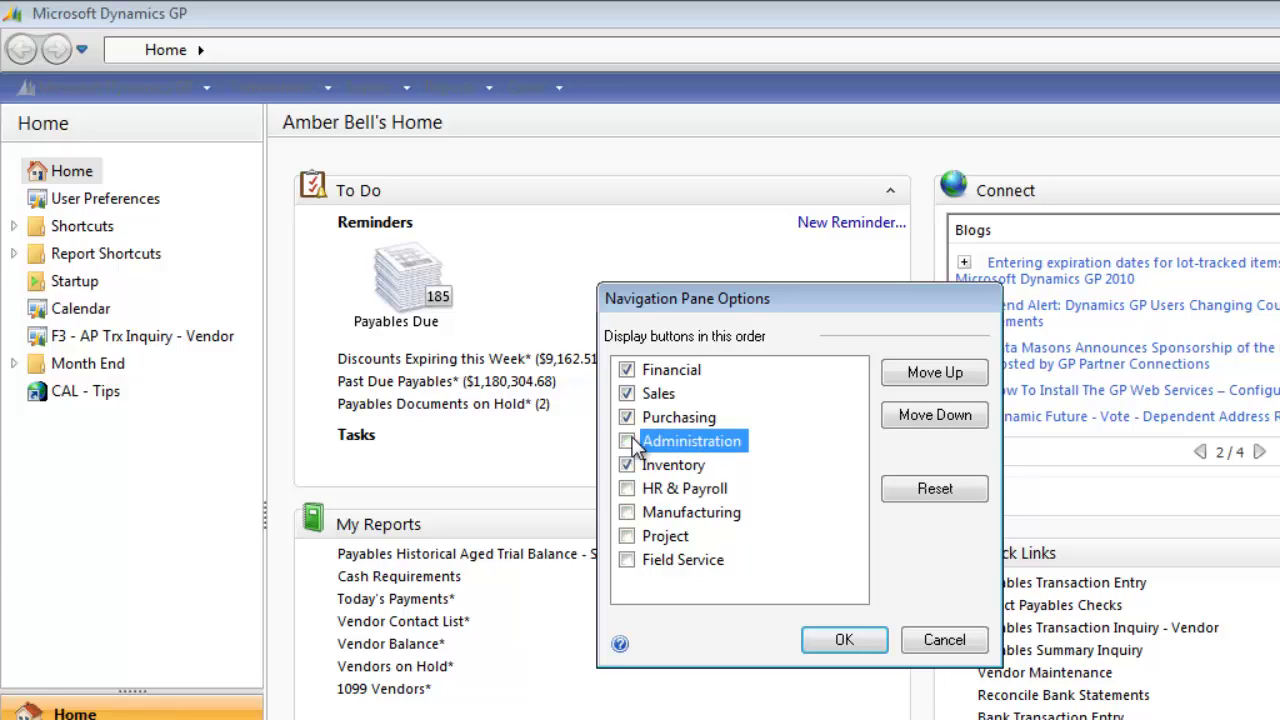
{"action": "left_click", "coordinate": [627, 370]}
{"action": "left_click", "coordinate": [627, 393]}
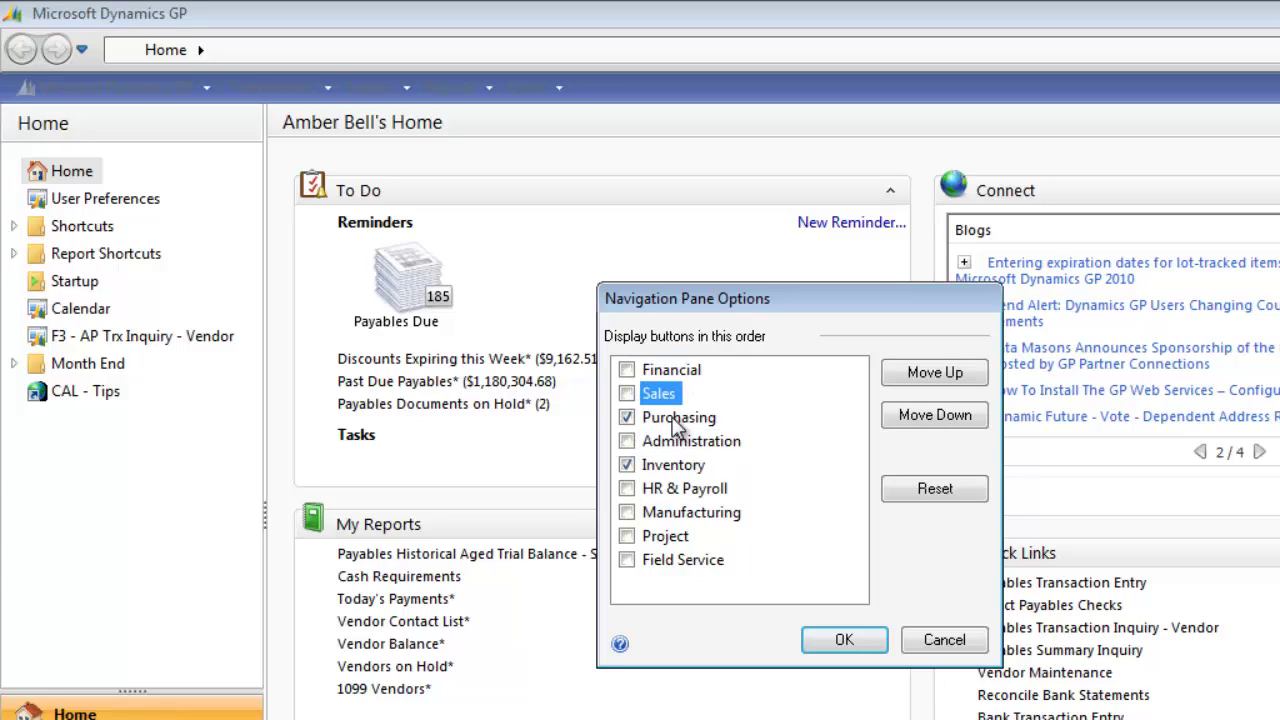
{"action": "left_click", "coordinate": [843, 641]}
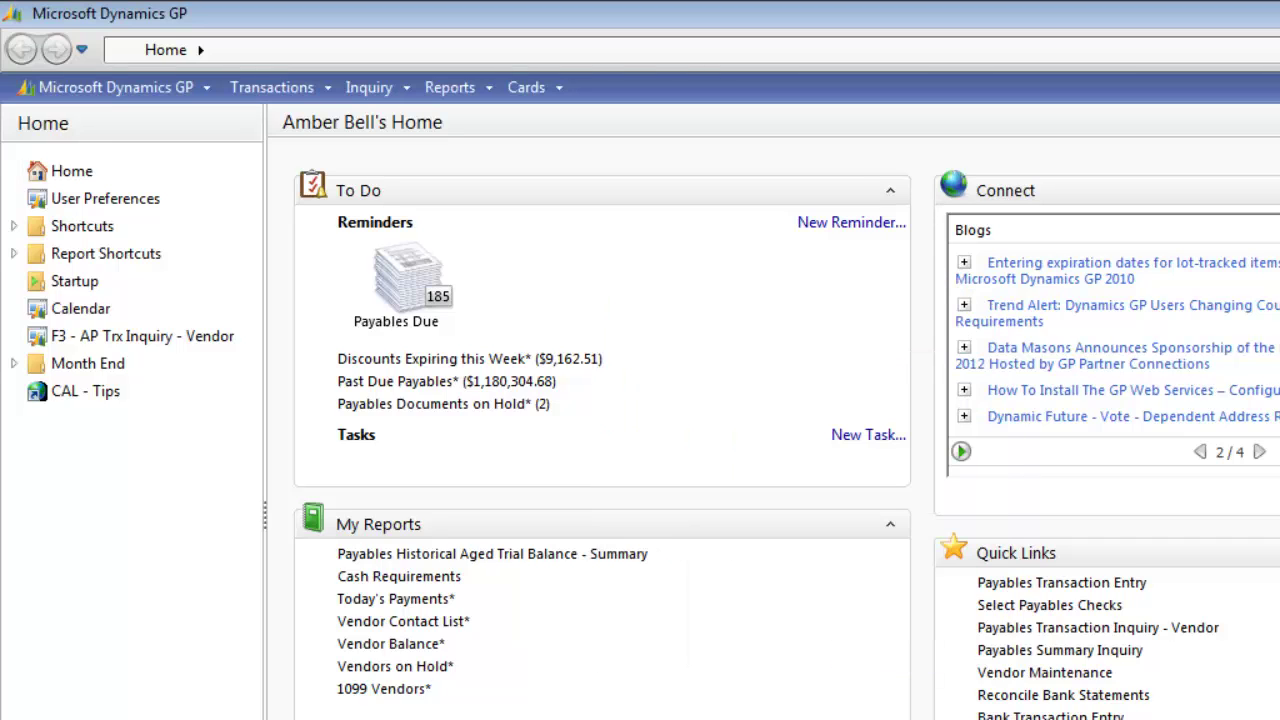